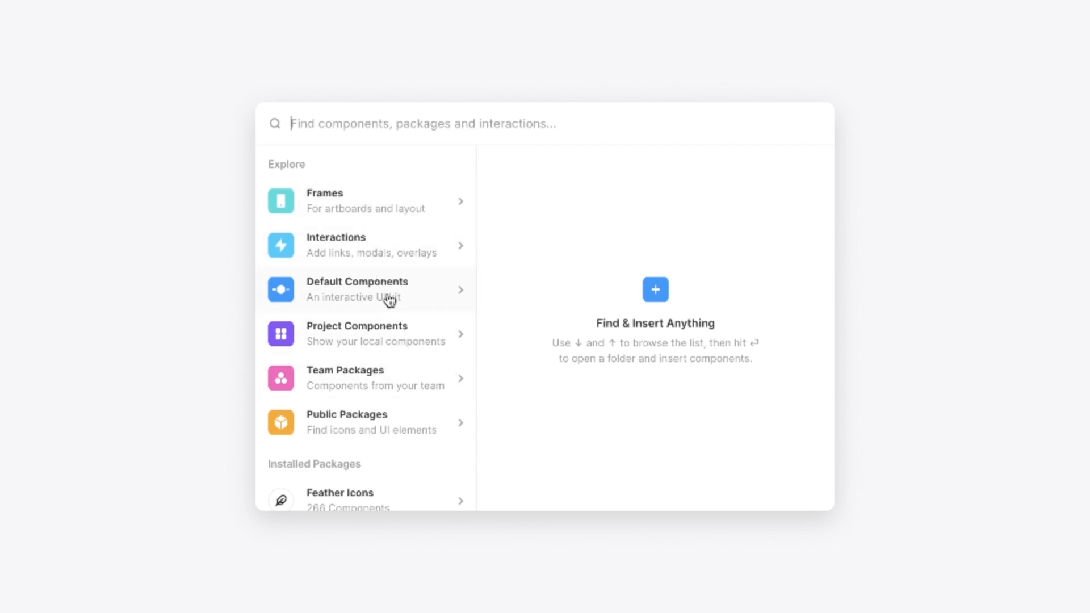
# Step: Find the Button component among the Default Components and insert it into the Buttons Page Starter frame
pyautogui.click(389, 299)
pyautogui.scroll(-5, 390, 299)
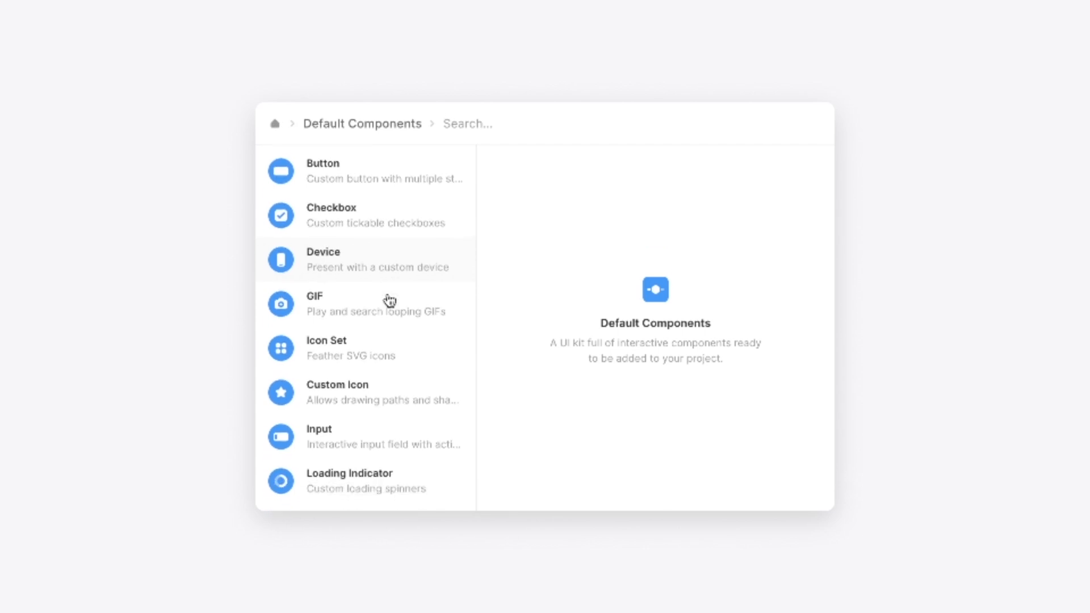
pyautogui.scroll(-3, 390, 373)
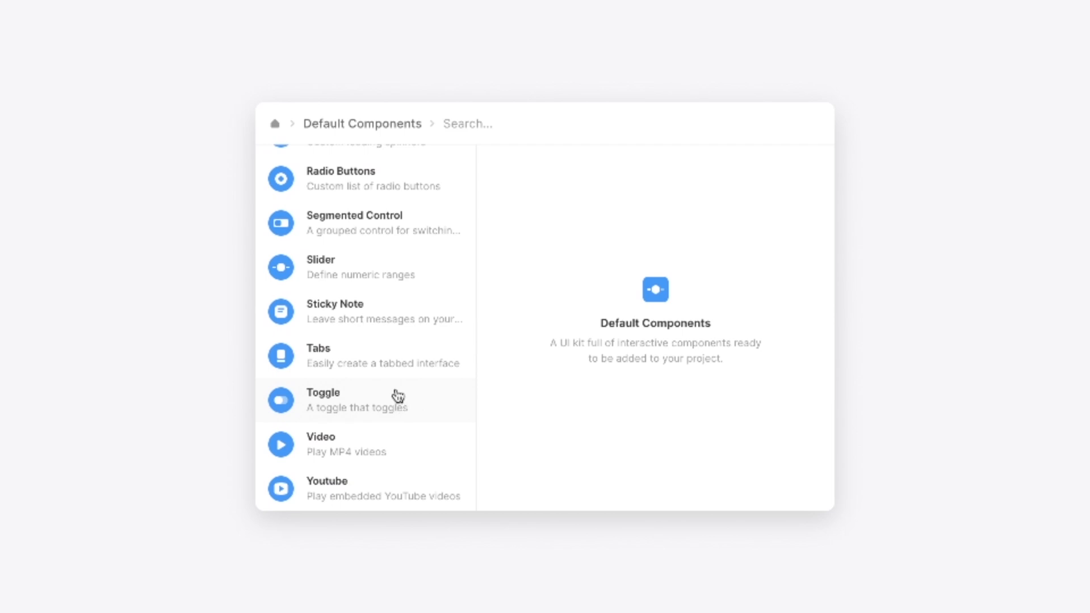
pyautogui.scroll(7, 394, 394)
pyautogui.write('Button')
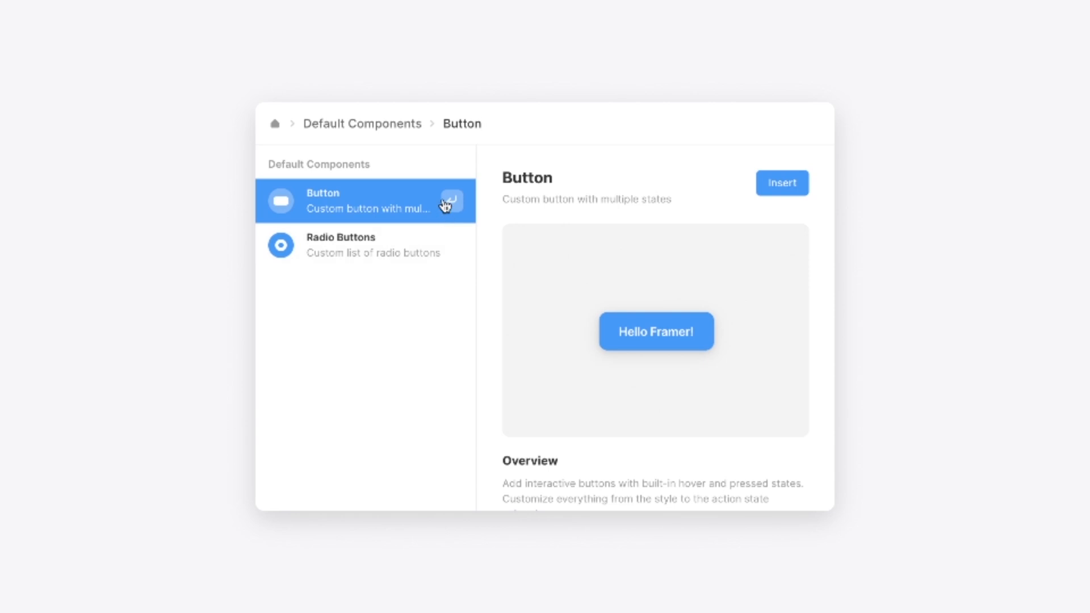
pyautogui.click(782, 183)
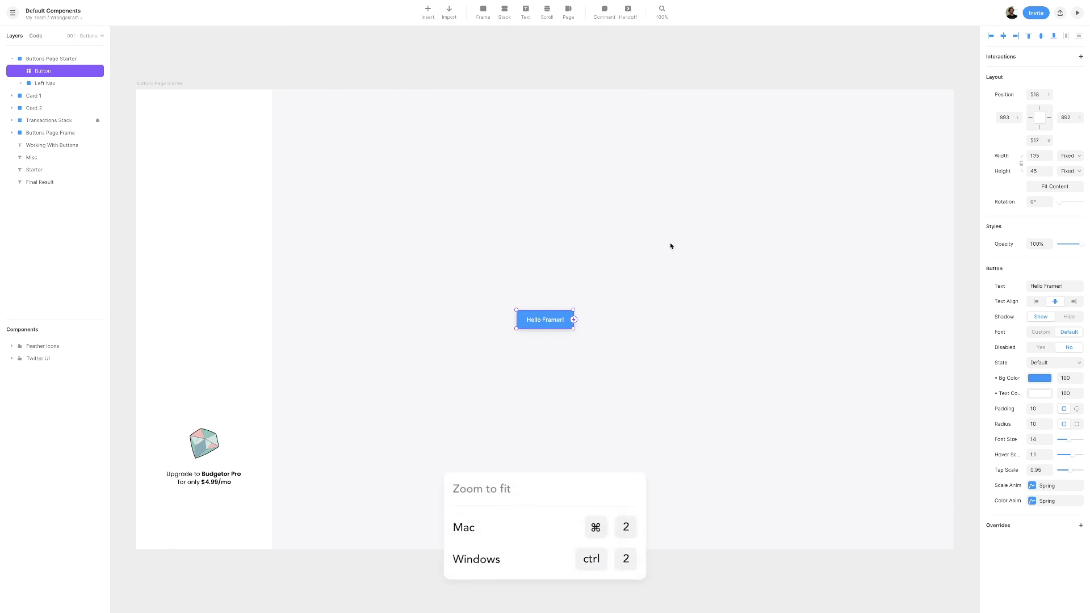
# Step: Set the inserted button's text to "Explore"
pyautogui.press('super+2')
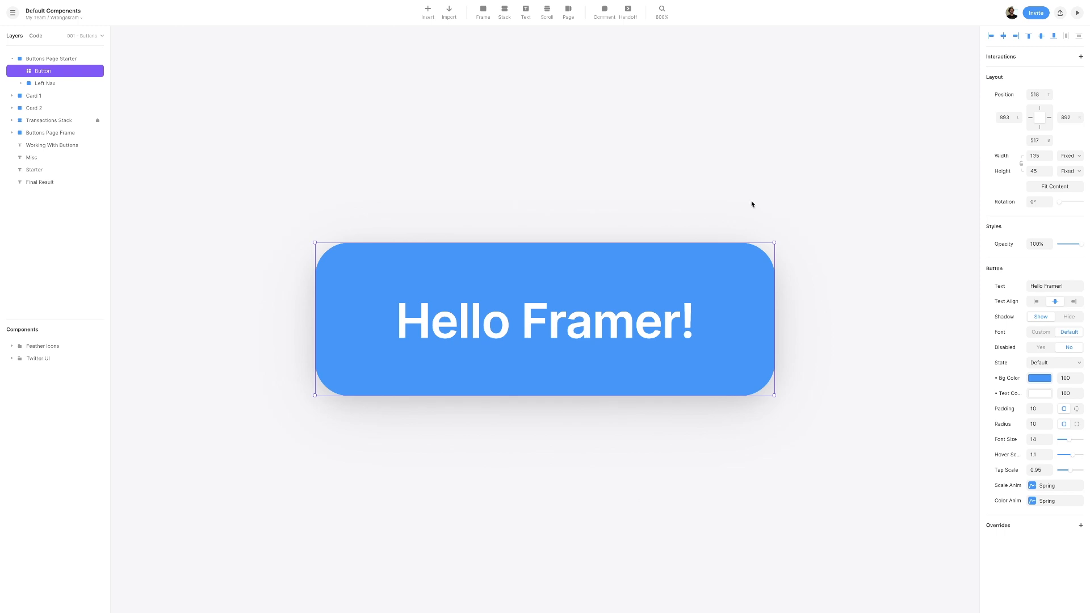
pyautogui.click(1052, 281)
pyautogui.write('Explore')
pyautogui.press('Tab')
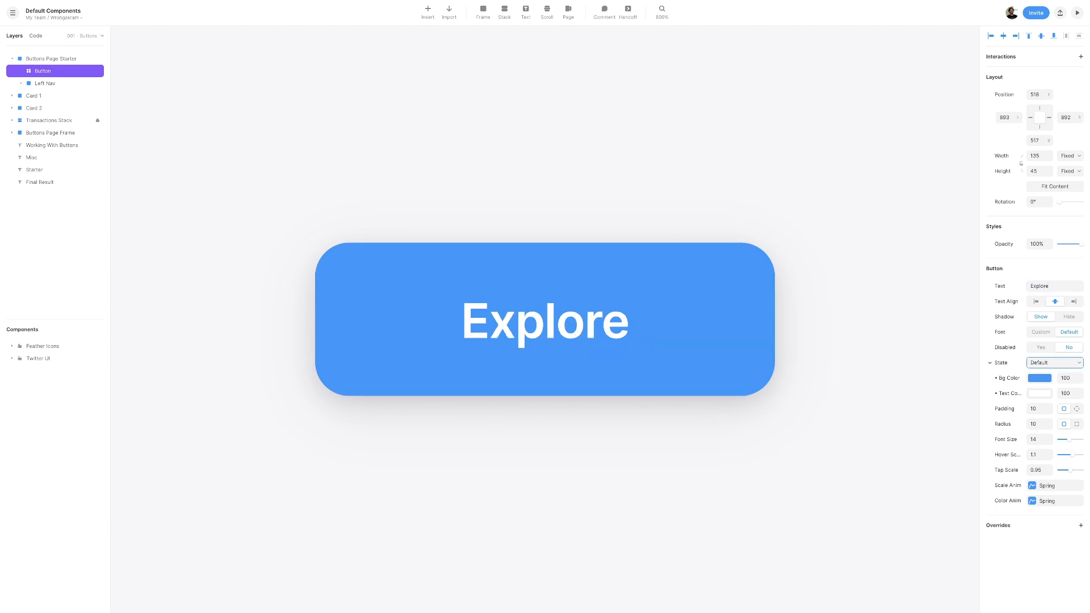
# Step: Try left and right alignment for the button's text and restore centre alignment
pyautogui.click(1036, 302)
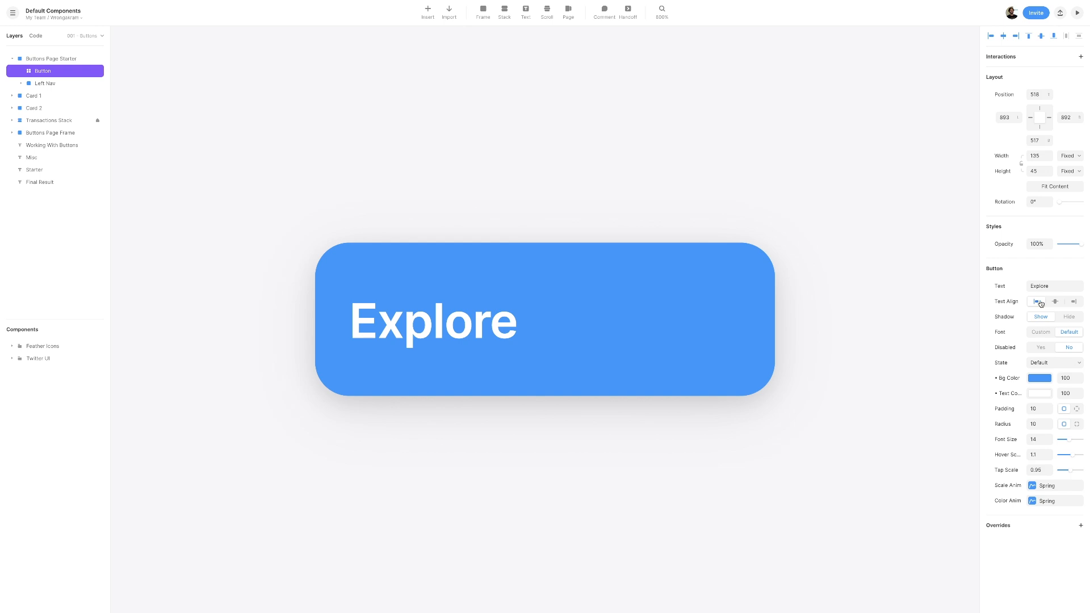
pyautogui.click(1074, 302)
pyautogui.click(1057, 302)
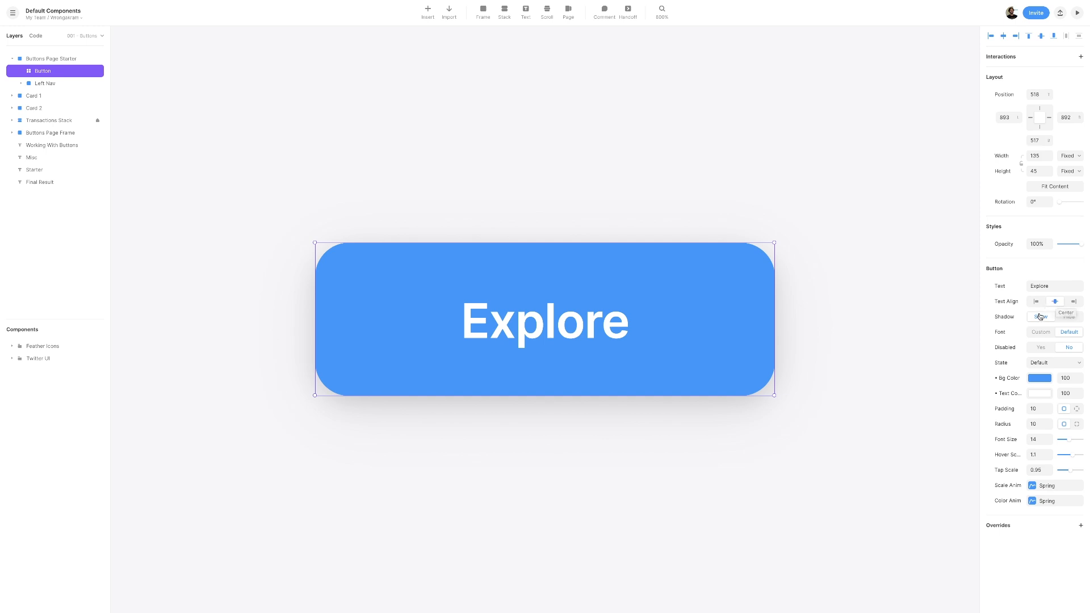
# Step: Hide the button's shadow and give it the custom font family poppins in Medium weight
pyautogui.click(1068, 318)
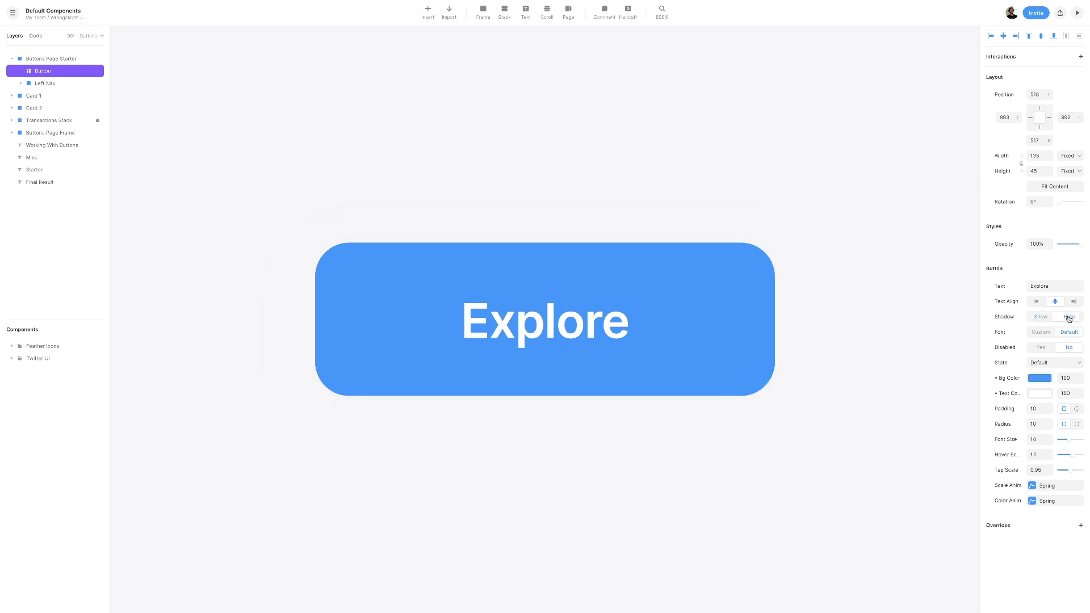
pyautogui.click(1043, 333)
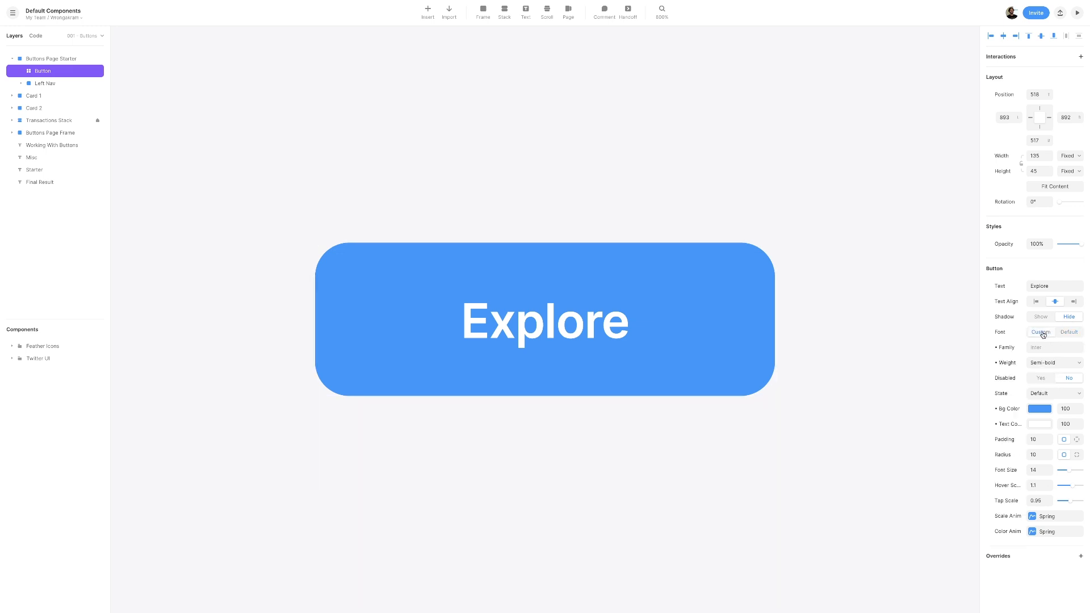
pyautogui.click(1046, 346)
pyautogui.write('popp')
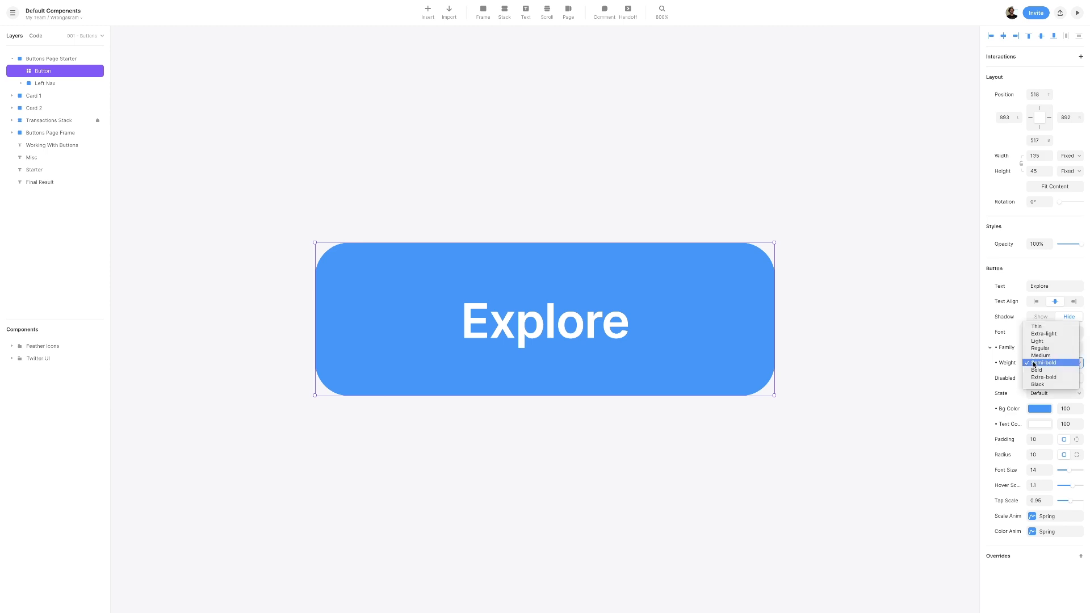
pyautogui.click(1034, 362)
pyautogui.click(1038, 360)
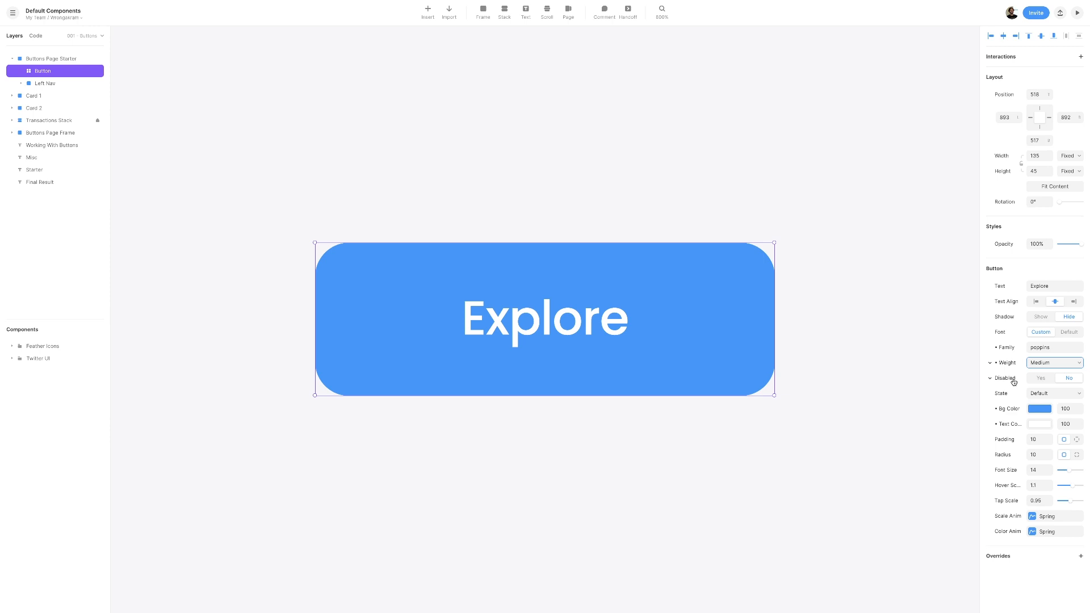
# Step: Try disabling the button to see its disabled look and enable it again
pyautogui.click(1041, 379)
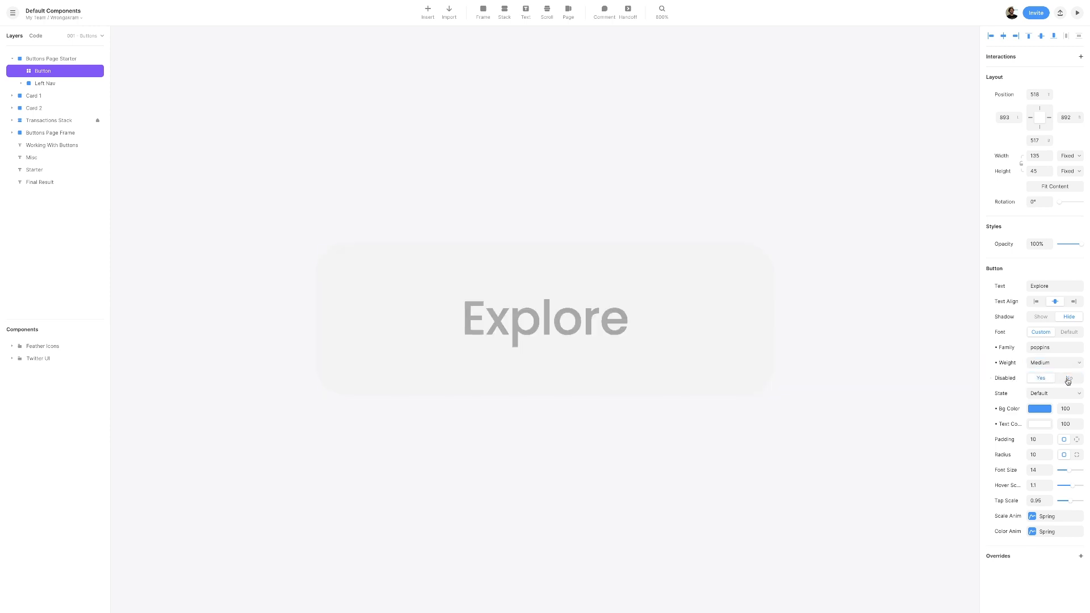
pyautogui.click(1068, 378)
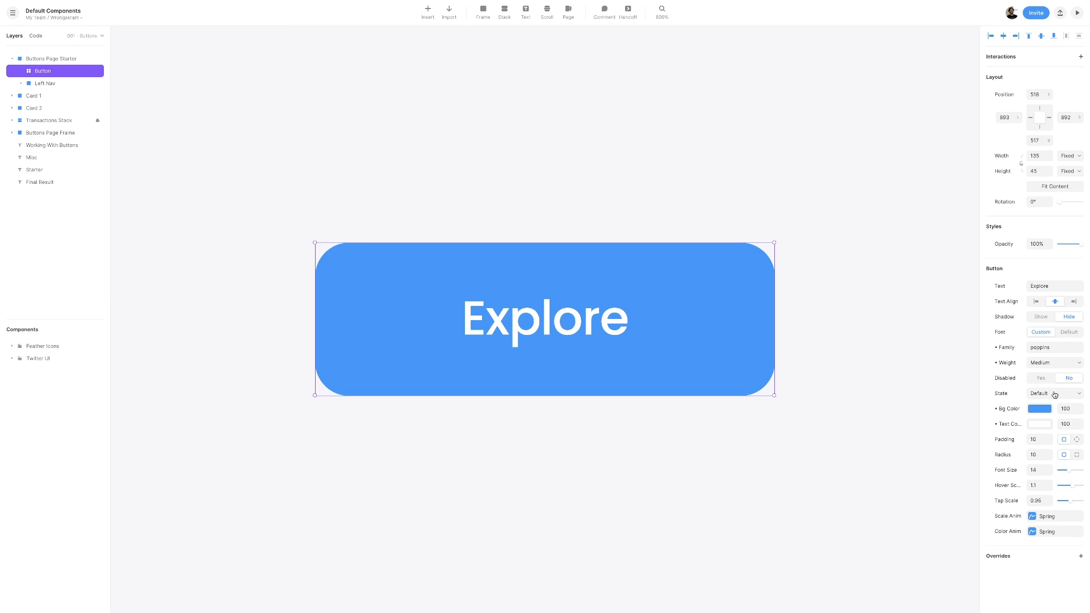
# Step: Set the button's background color in the Default state to the shared color Blue 50
pyautogui.click(1054, 394)
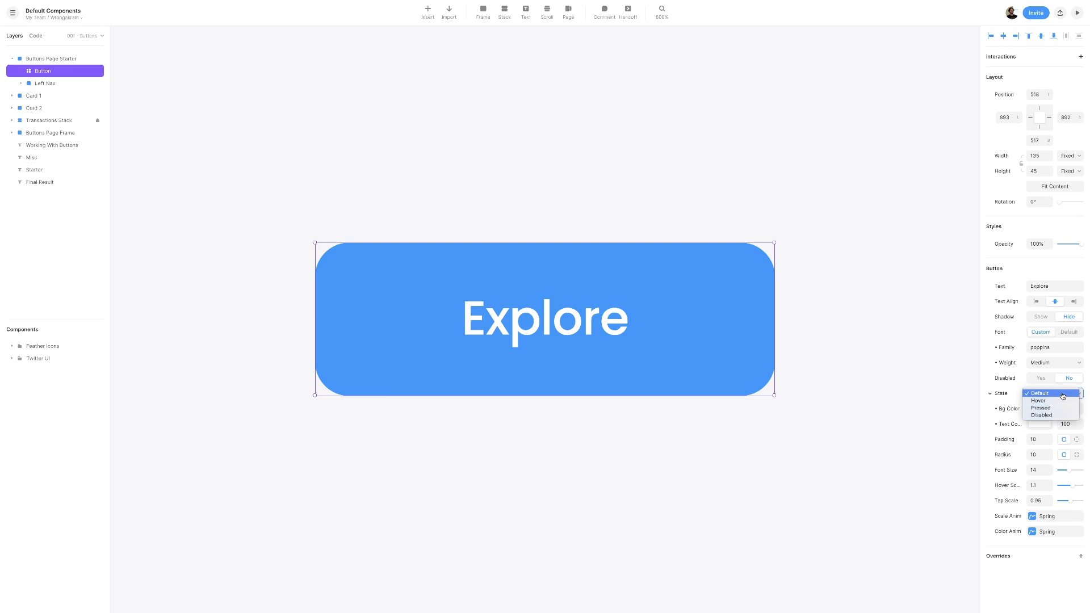
pyautogui.click(1063, 396)
pyautogui.click(1040, 410)
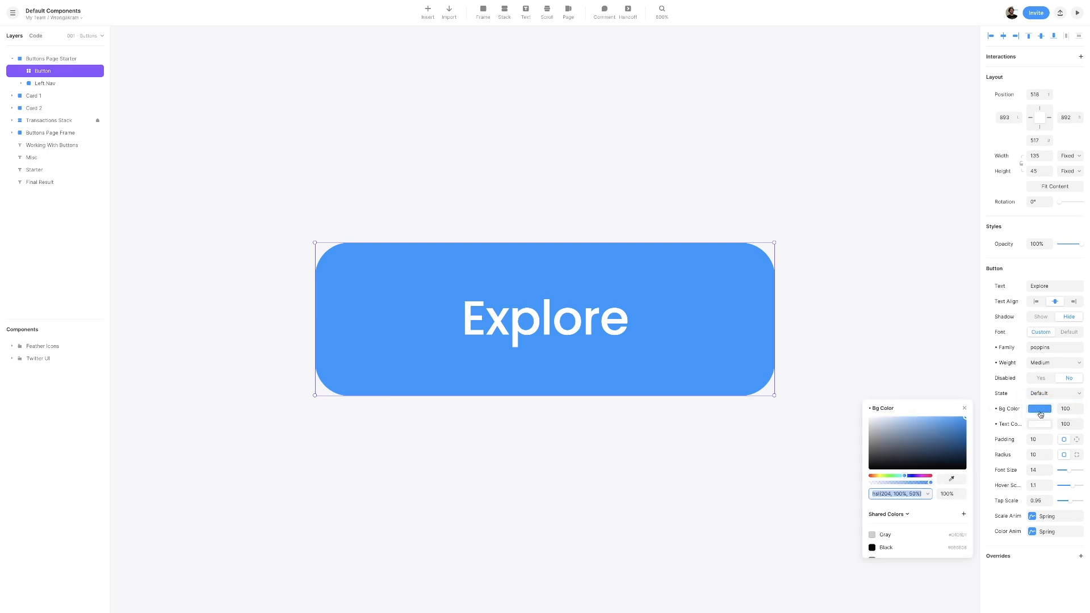
pyautogui.scroll(-3, 945, 487)
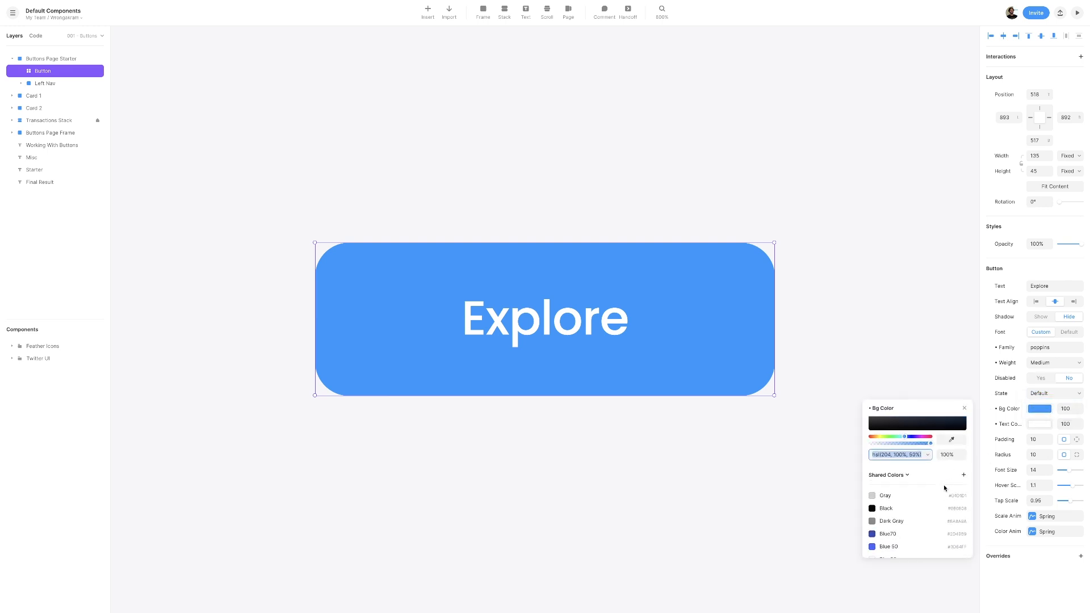
pyautogui.click(889, 502)
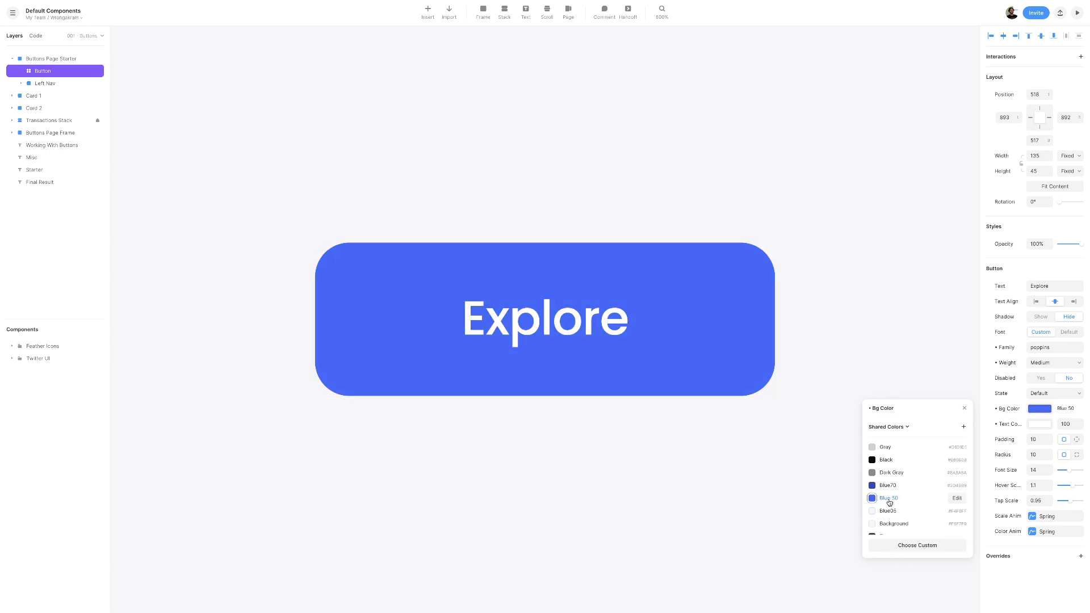
# Step: Set the button's padding to 0 and its corner radius to 8
pyautogui.click(1038, 439)
pyautogui.write('0')
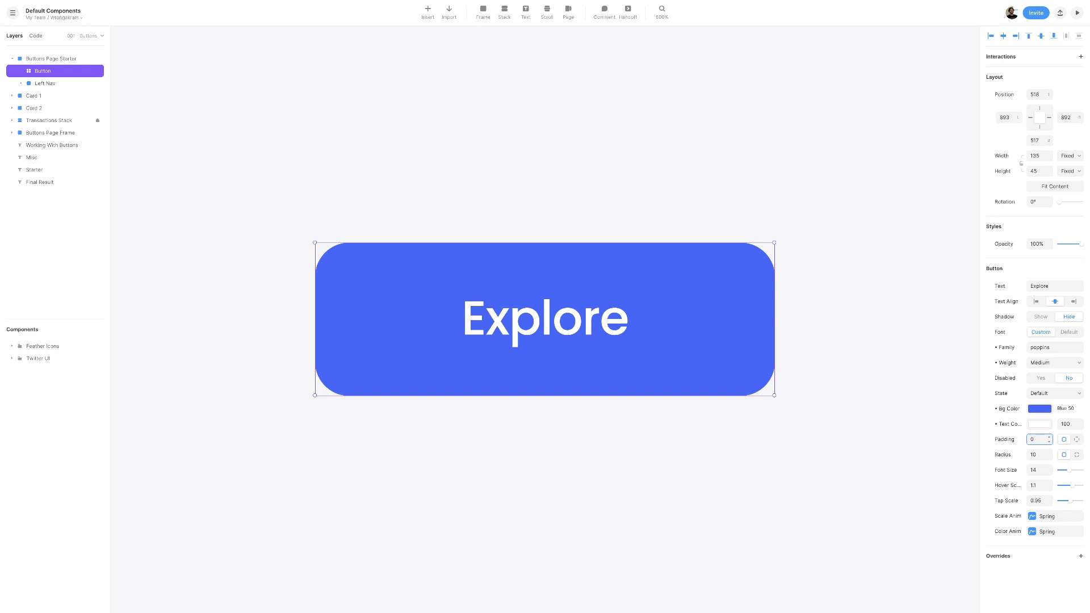
pyautogui.click(1038, 454)
pyautogui.write('8')
pyautogui.press('Return')
# Step: Resize the button to a width of 168 and a height of 48
pyautogui.click(1040, 159)
pyautogui.write('16')
pyautogui.click(1041, 171)
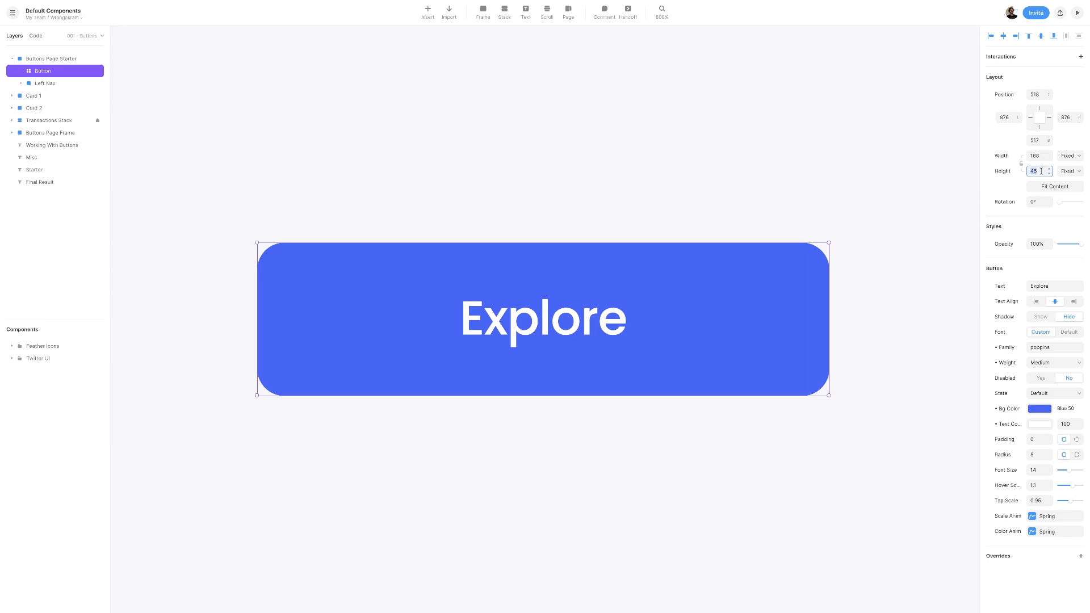
pyautogui.write('48')
pyautogui.press('Tab')
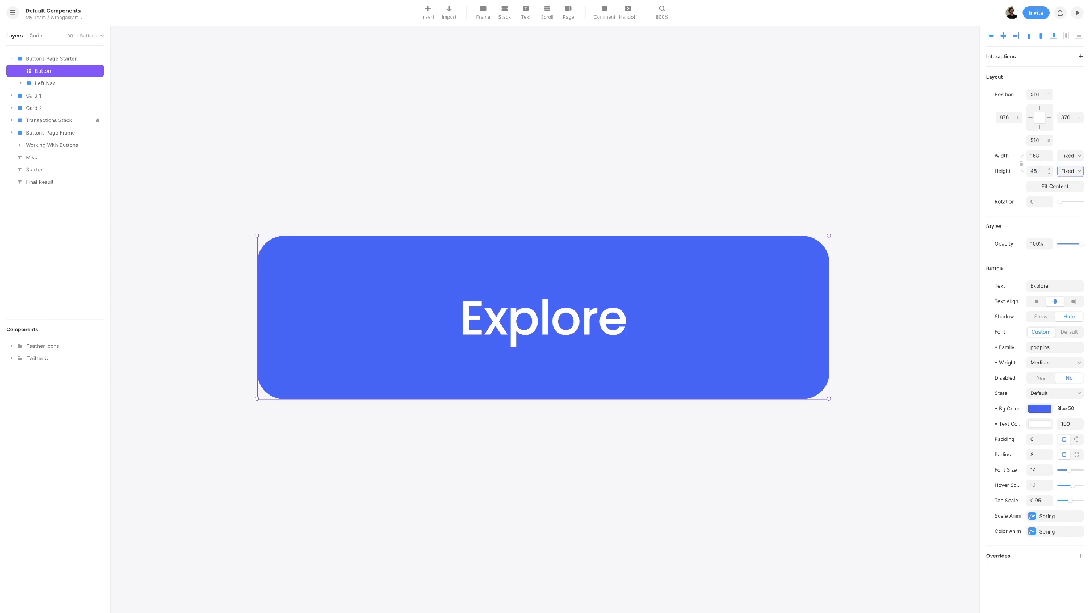
pyautogui.click(1021, 182)
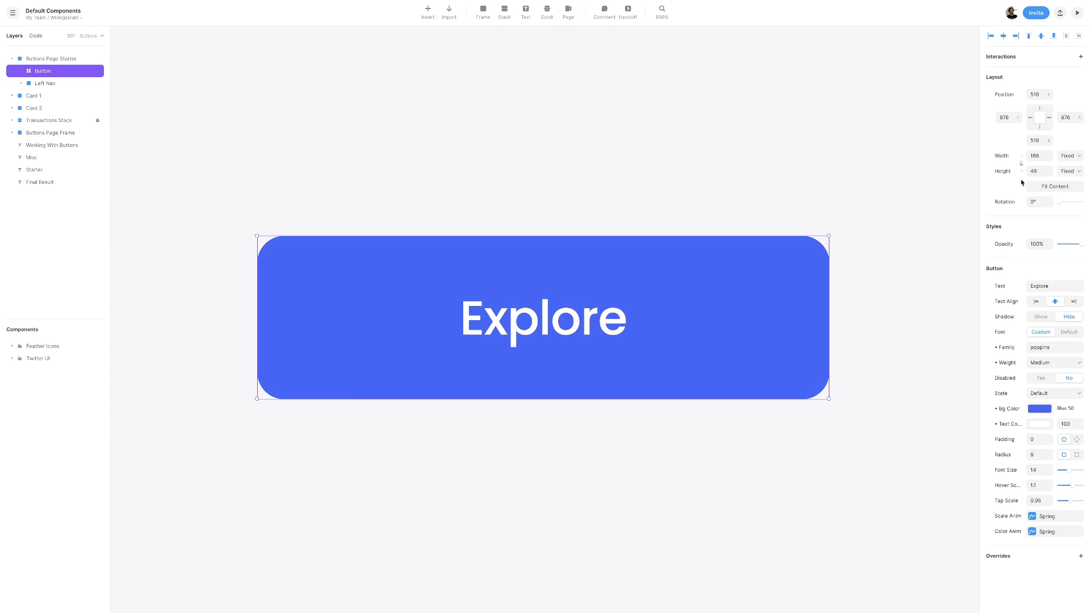
# Step: Preview the Buttons Page Starter frame to check the Explore button, and close the preview
pyautogui.click(66, 62)
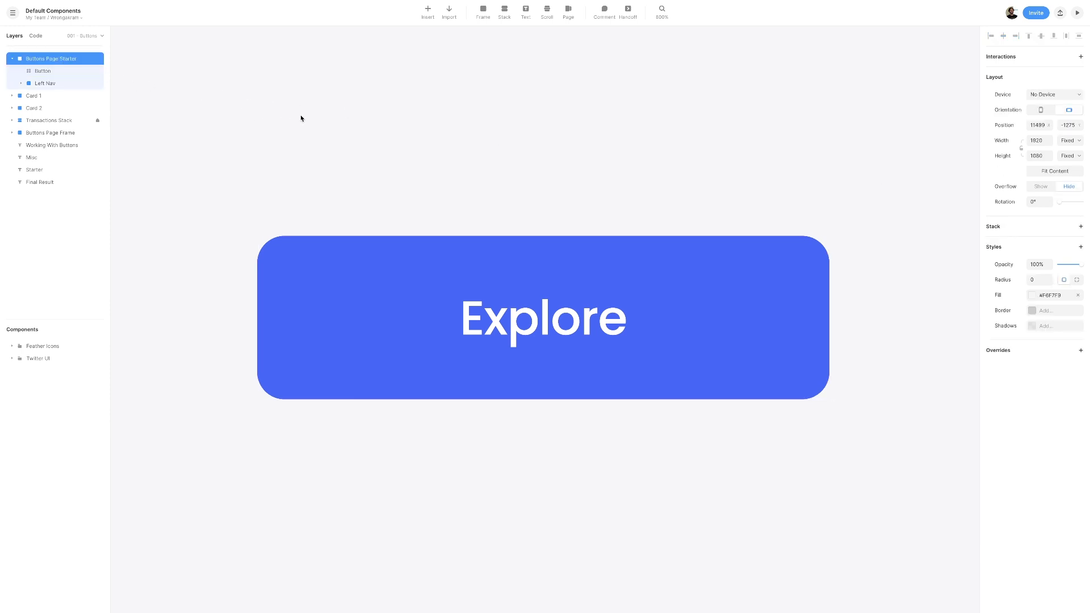
pyautogui.hotkey('ctrl', '2')
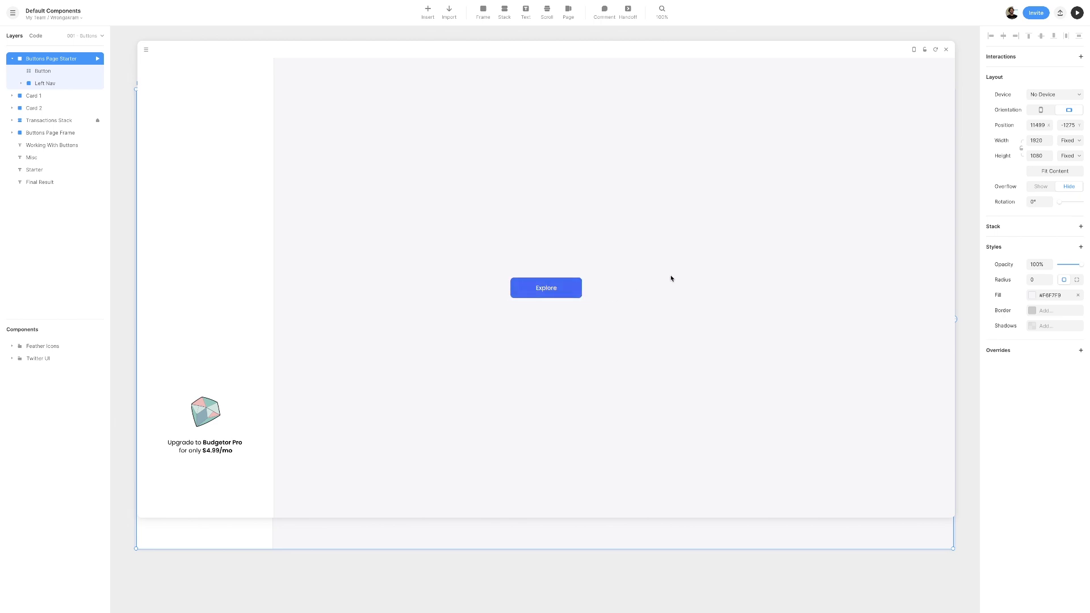
pyautogui.click(945, 50)
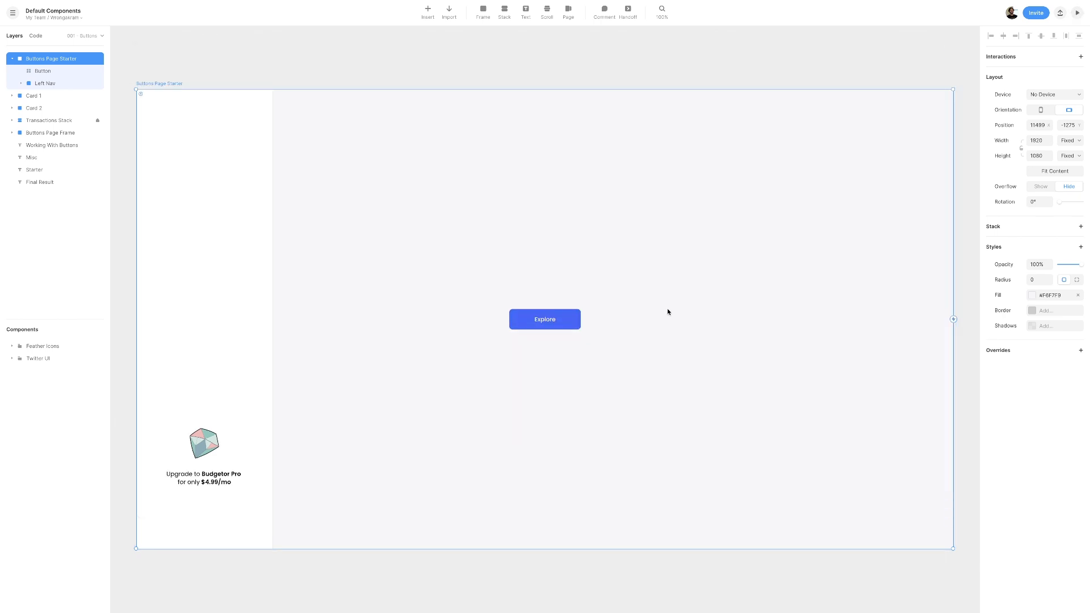
# Step: Set the Explore button's background color in the Hover state to the shared color Blue70
pyautogui.click(60, 69)
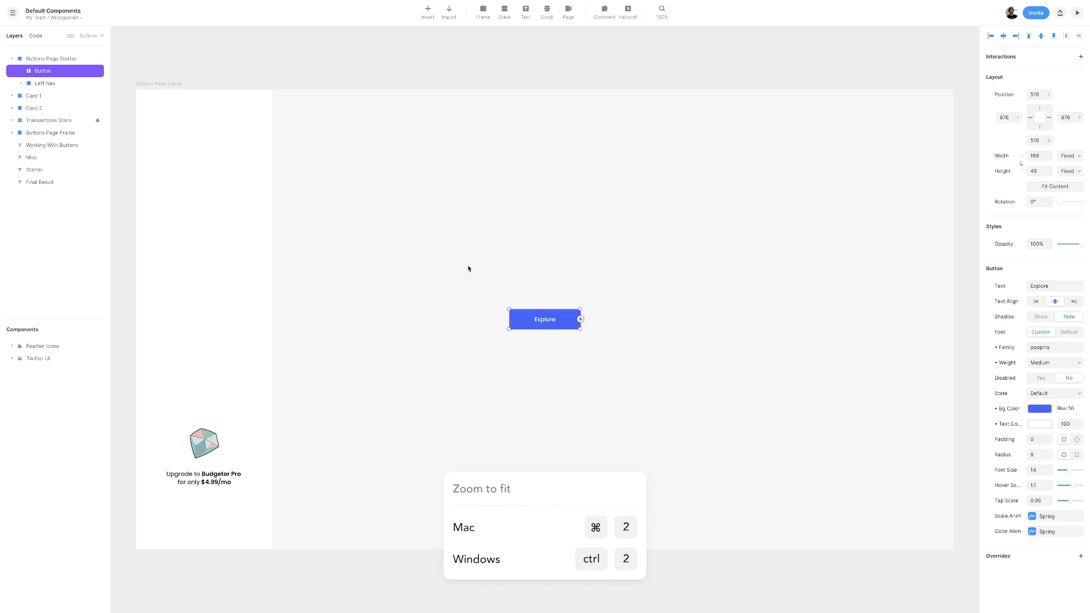
pyautogui.hotkey('ctrl', '2')
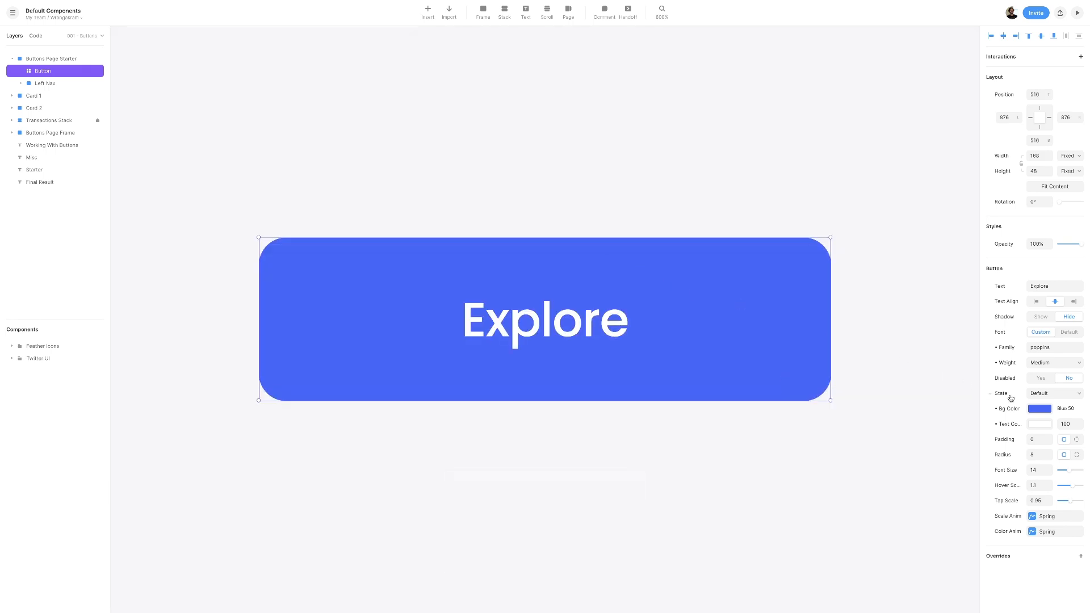
pyautogui.click(1048, 394)
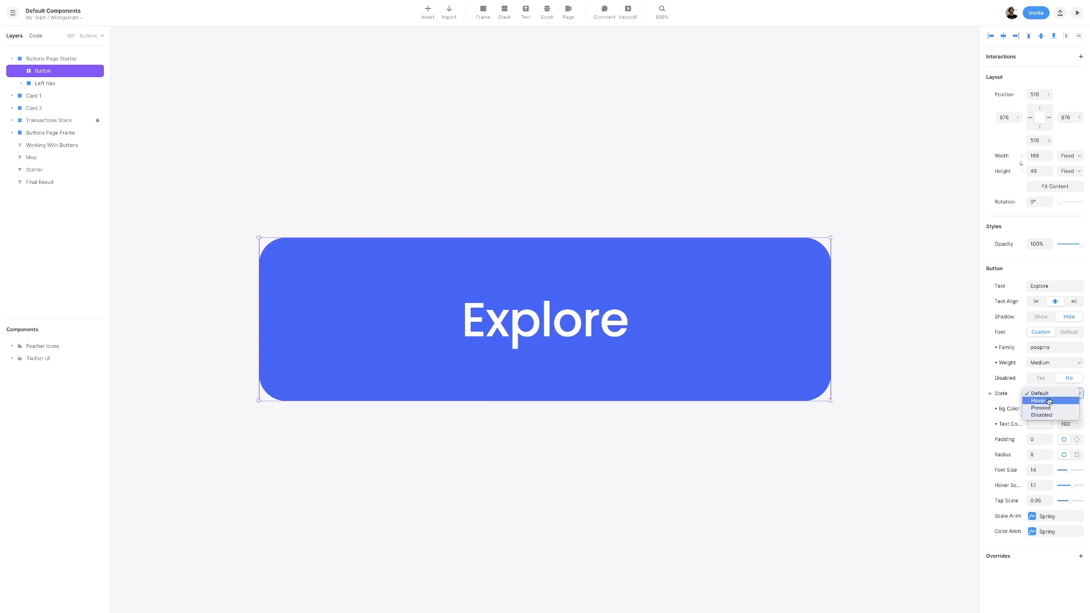
pyautogui.click(1048, 401)
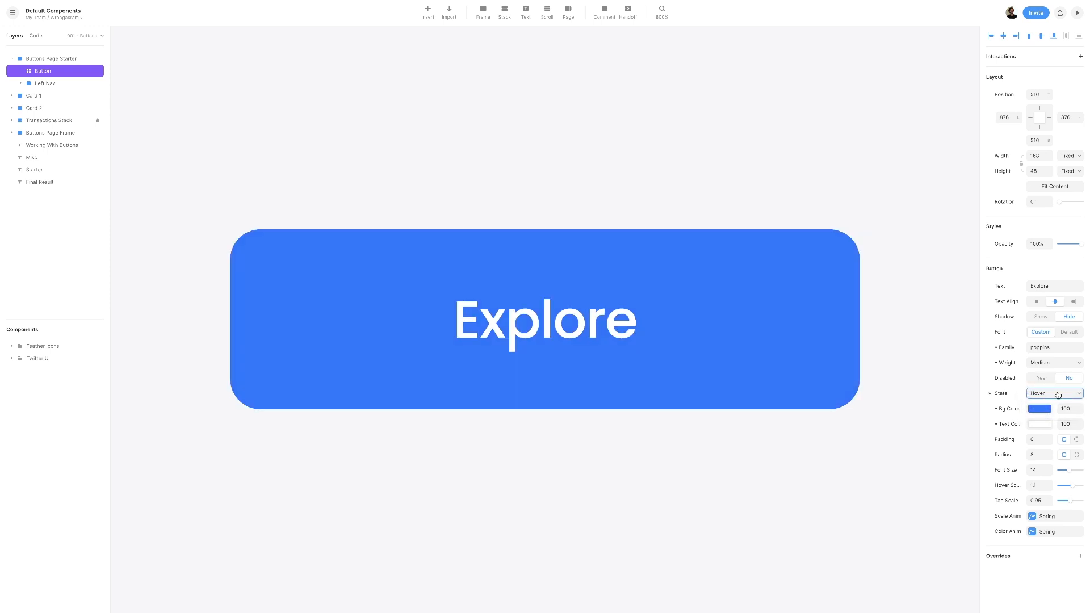
pyautogui.click(1050, 411)
pyautogui.scroll(-5, 926, 512)
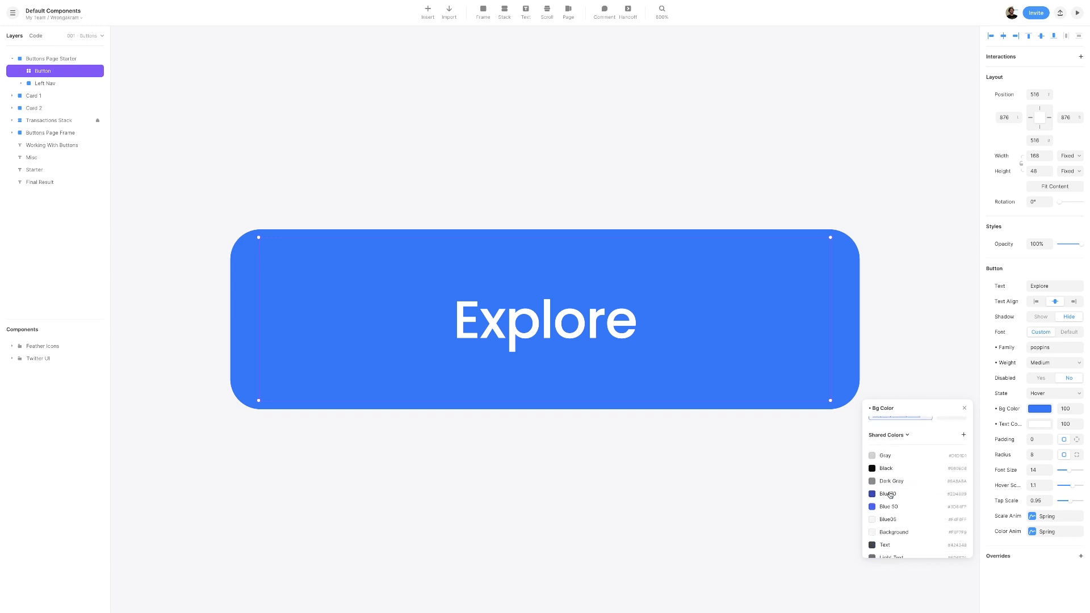
pyautogui.click(889, 496)
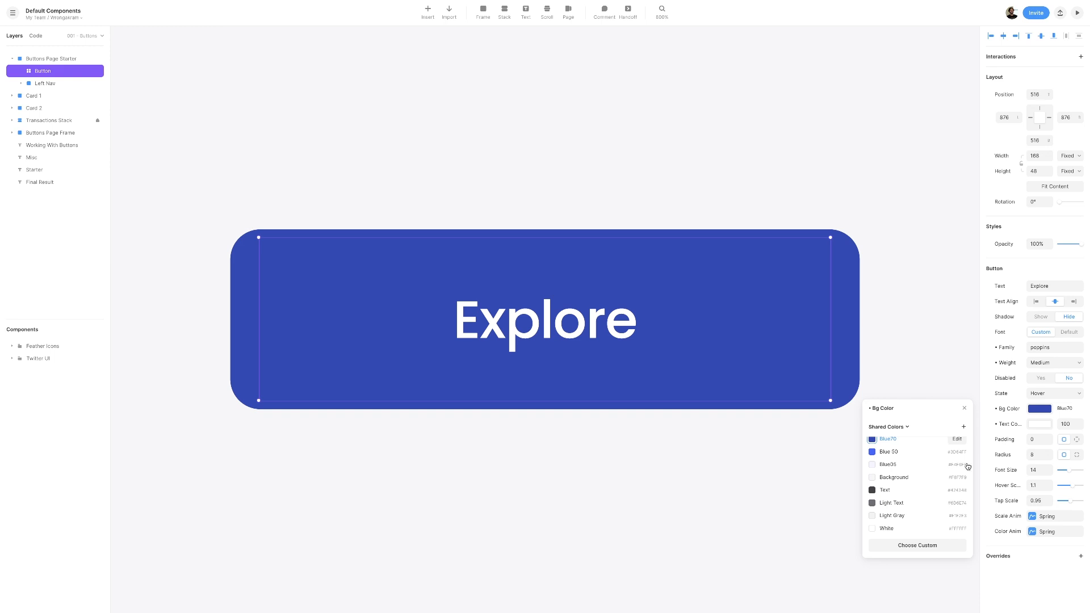
# Step: Set the button's background color in the Pressed state to the shared color Blue 50 and return the state to Default
pyautogui.click(1041, 395)
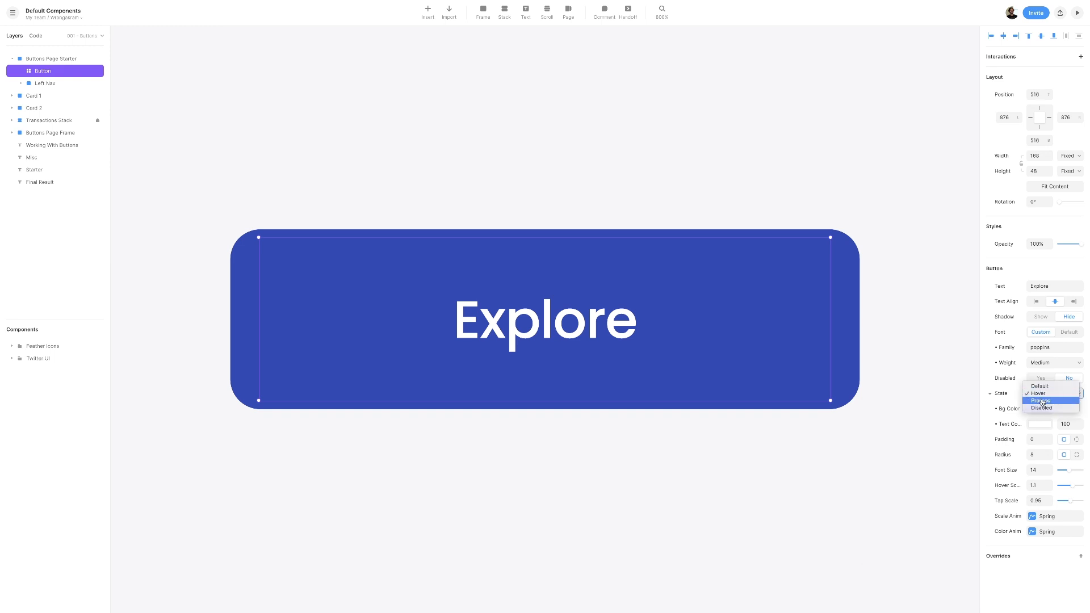
pyautogui.click(1041, 400)
pyautogui.click(1041, 409)
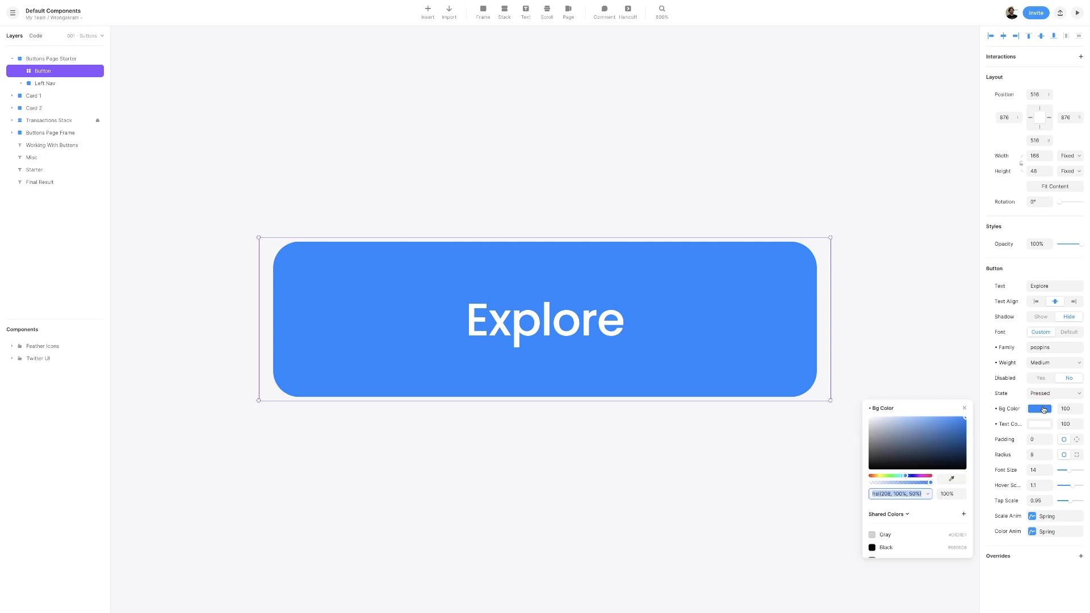
pyautogui.scroll(-3, 905, 534)
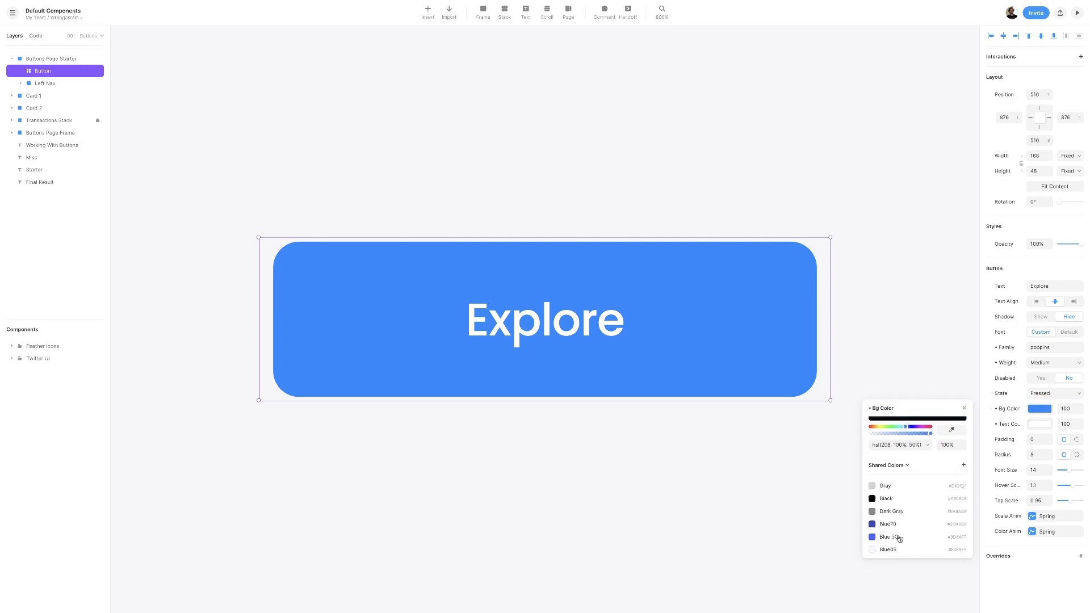
pyautogui.click(901, 539)
pyautogui.click(1067, 394)
pyautogui.click(1054, 379)
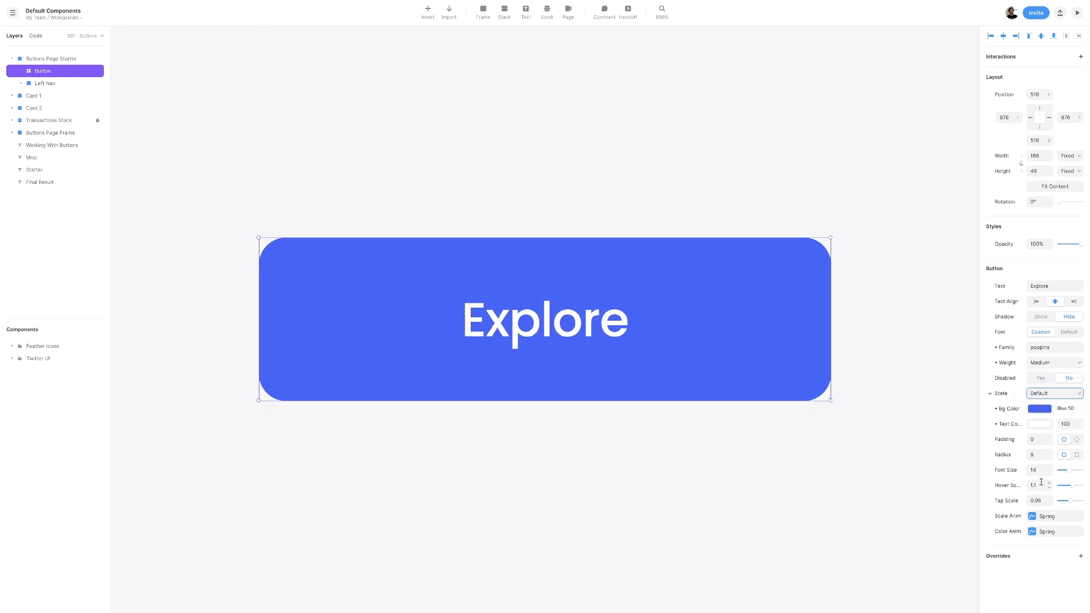
# Step: Set the Explore button's Hover Scale to 1.025 and its Tap Scale to 0.9
pyautogui.moveTo(976, 494); pyautogui.dragTo(971, 494)
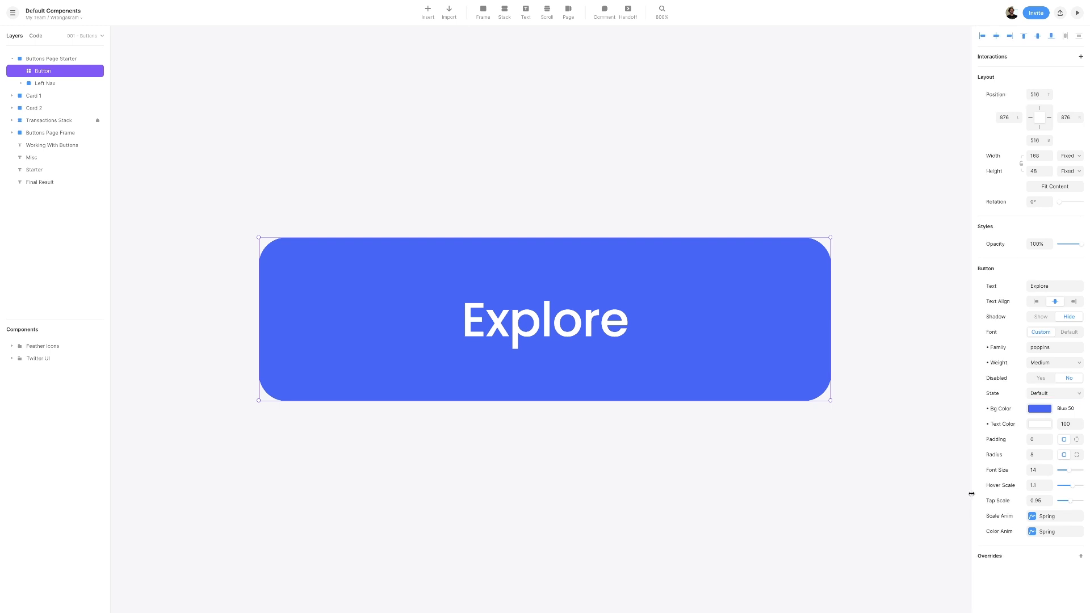
pyautogui.click(1042, 485)
pyautogui.press('Return')
pyautogui.click(1042, 501)
pyautogui.write('0.9')
pyautogui.click(929, 475)
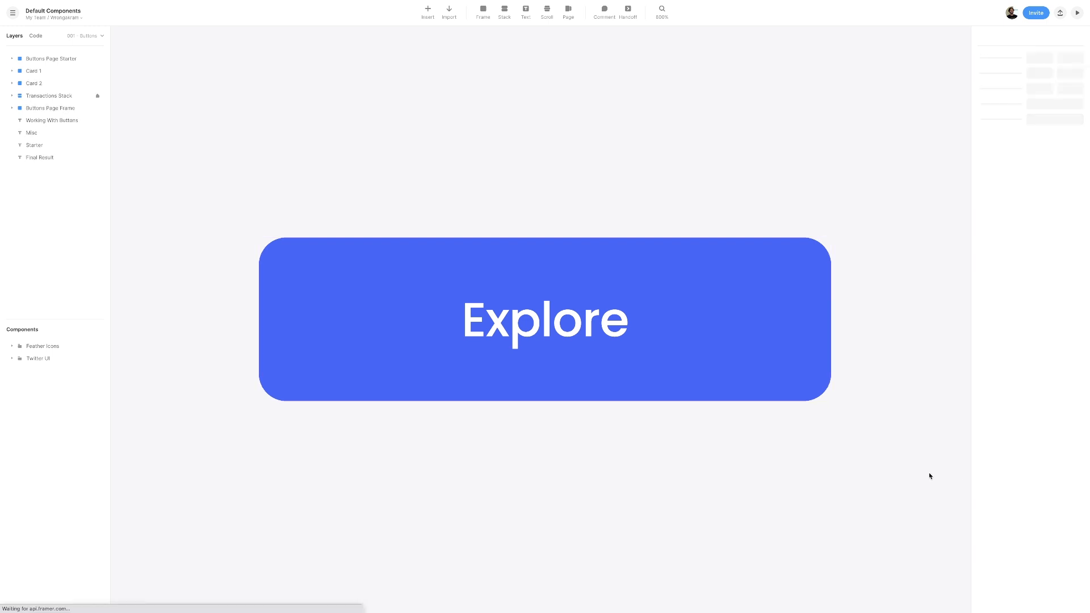
# Step: Preview the Buttons Page Starter frame to check the button's hover and tap scaling, and close the preview
pyautogui.click(80, 59)
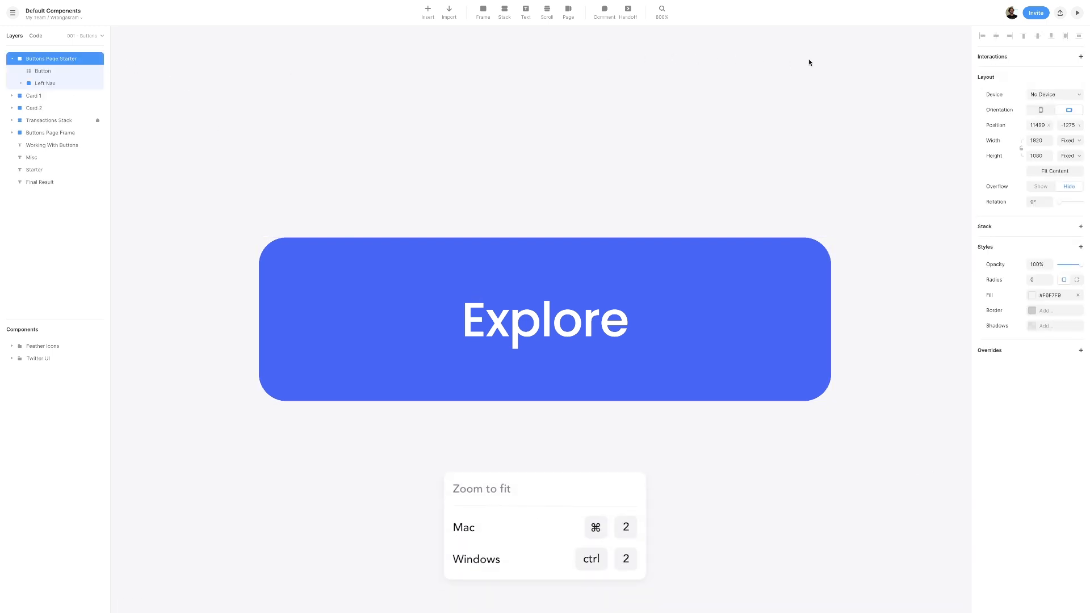
pyautogui.hotkey('ctrl', '2')
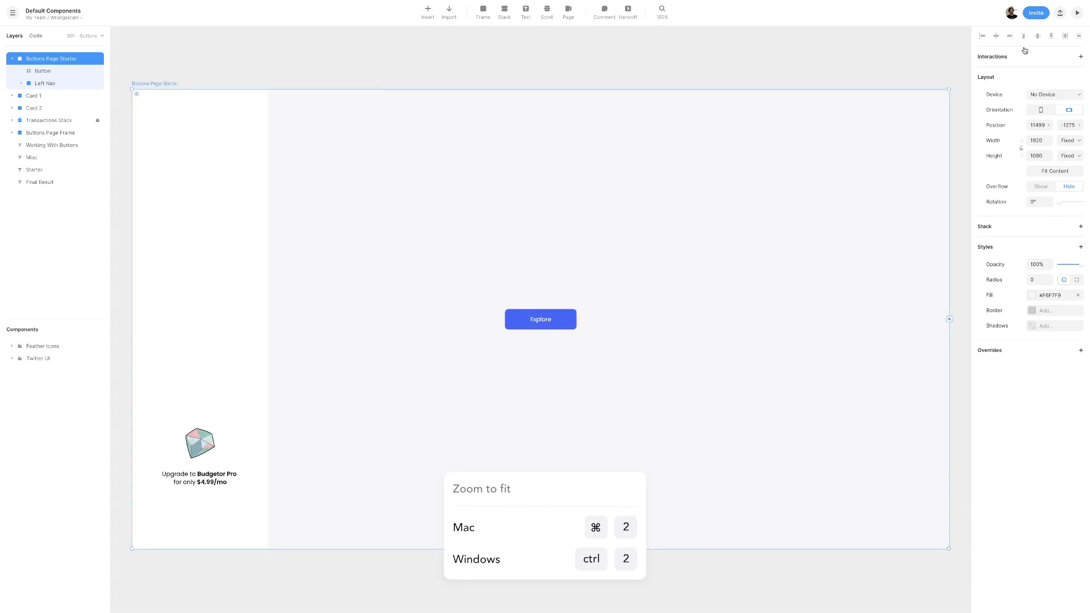
pyautogui.click(1077, 13)
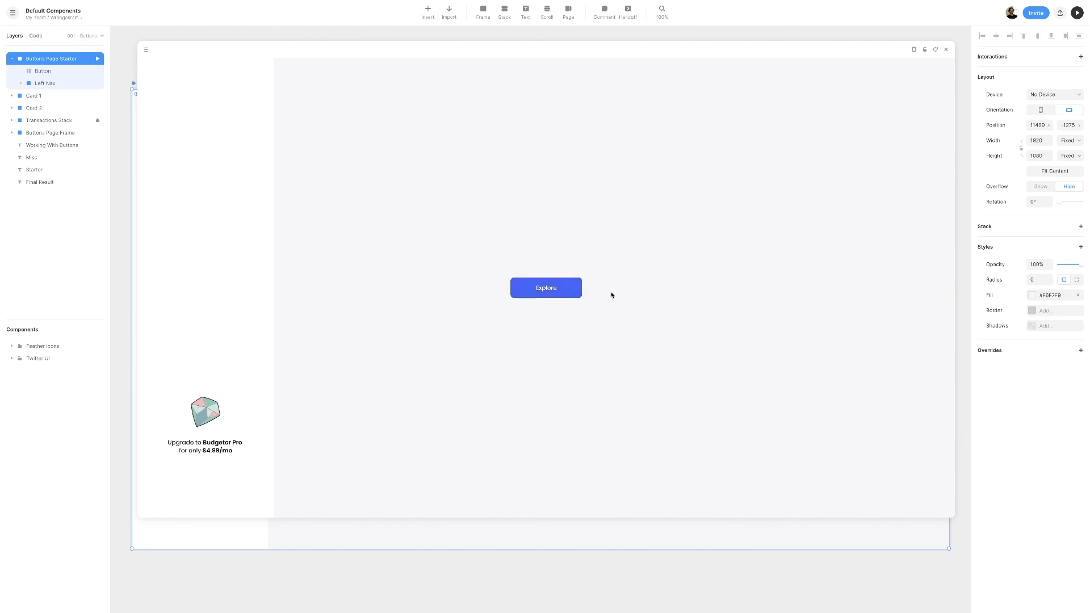
pyautogui.click(945, 50)
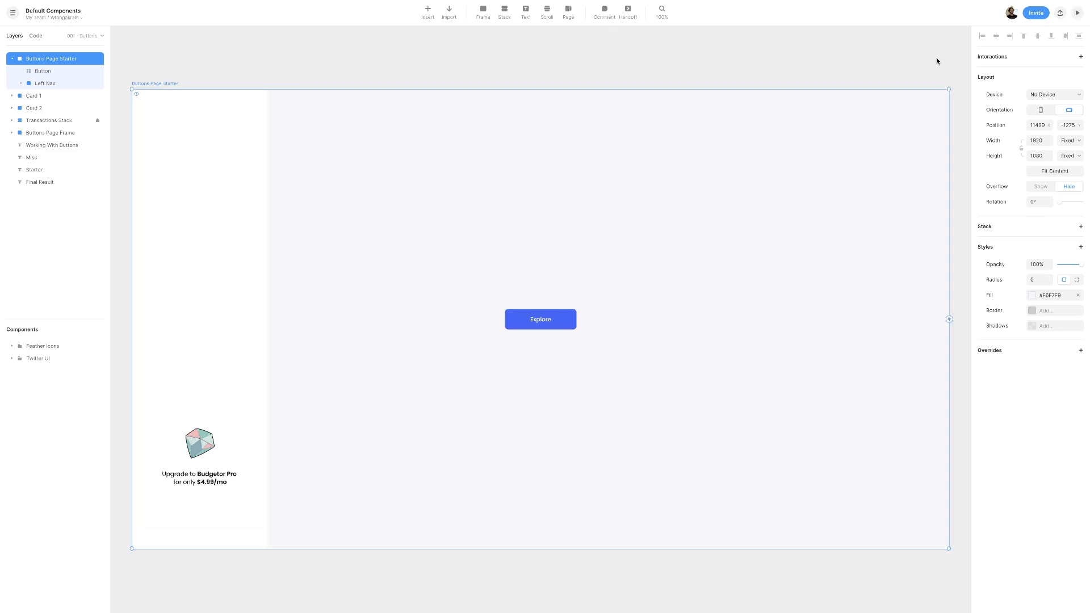
# Step: Set the Explore button's Hover Scale to 1 and its Tap Scale to 0.95
pyautogui.click(58, 69)
pyautogui.hotkey('ctrl', '2')
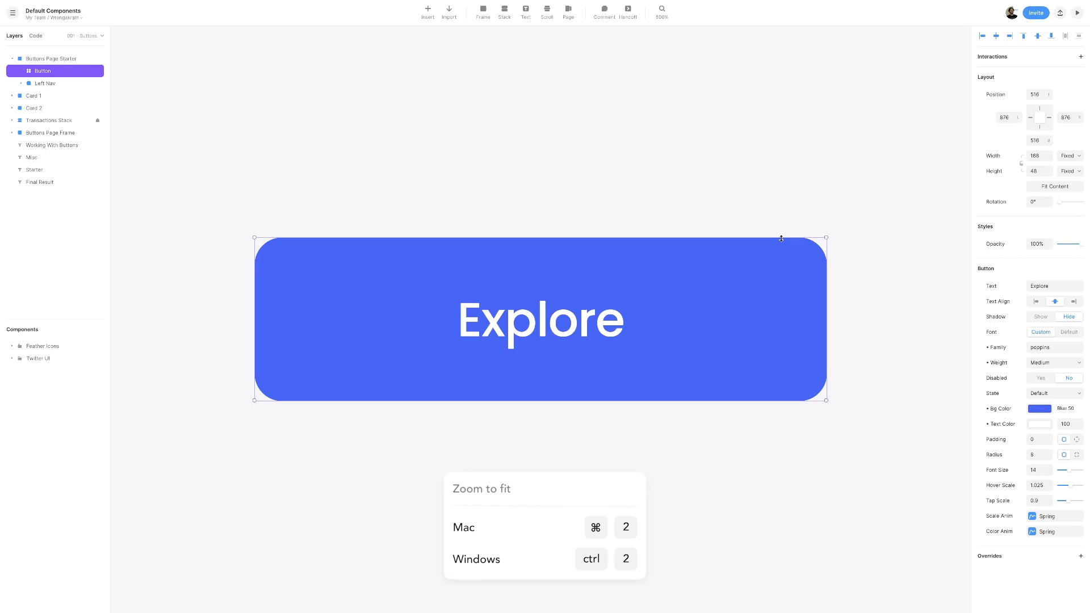
pyautogui.click(1036, 486)
pyautogui.write('1')
pyautogui.click(1033, 499)
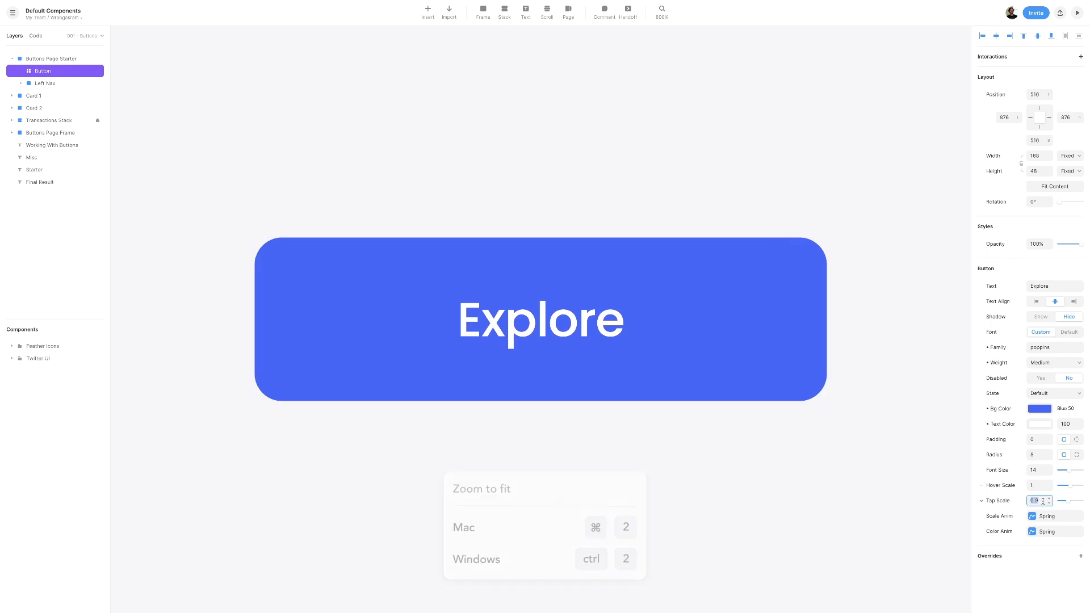
pyautogui.write('5')
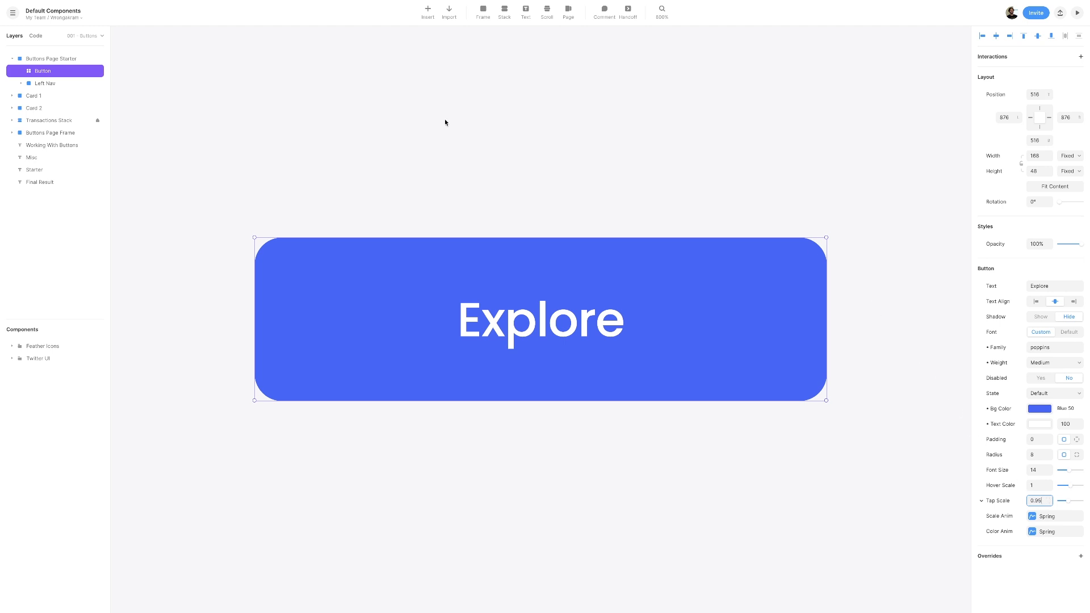
# Step: Preview the Buttons Page Starter frame, test the Explore button's tap effect, and close the preview
pyautogui.click(57, 60)
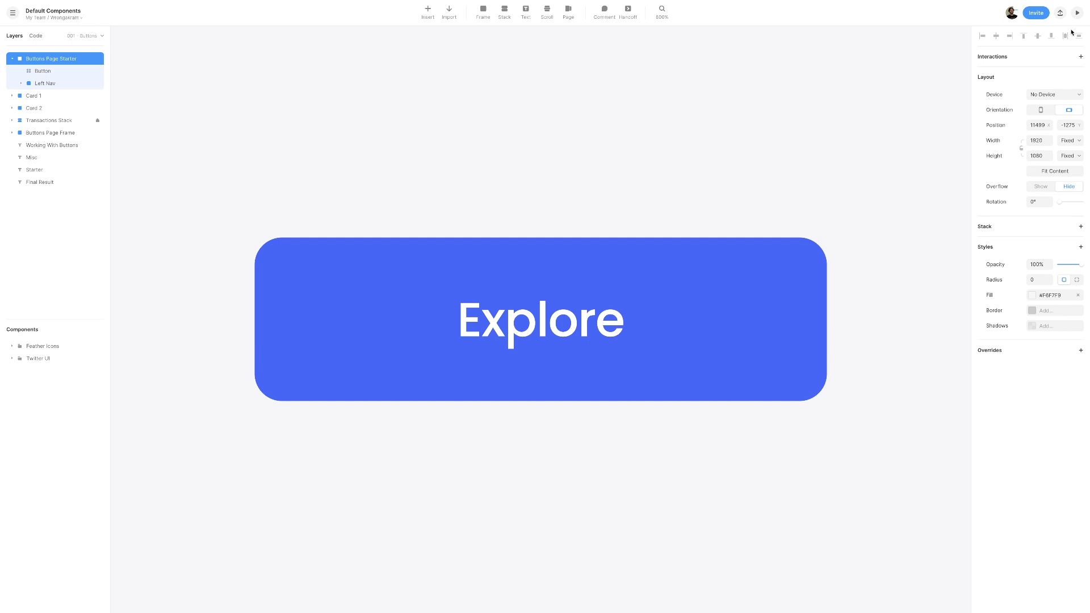
pyautogui.click(1077, 12)
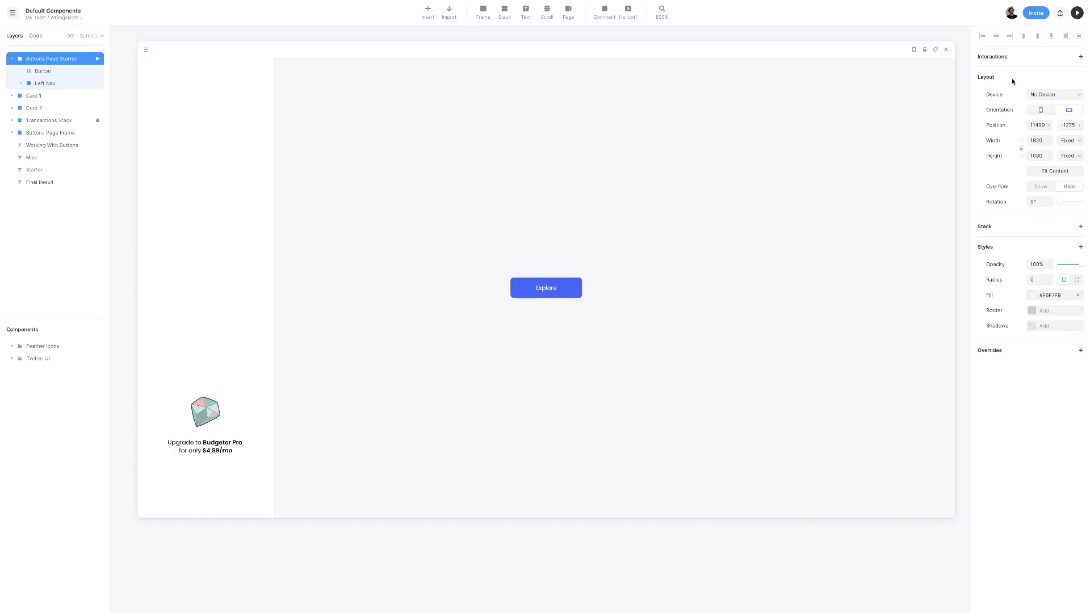
pyautogui.click(572, 292)
pyautogui.click(572, 291)
pyautogui.click(945, 50)
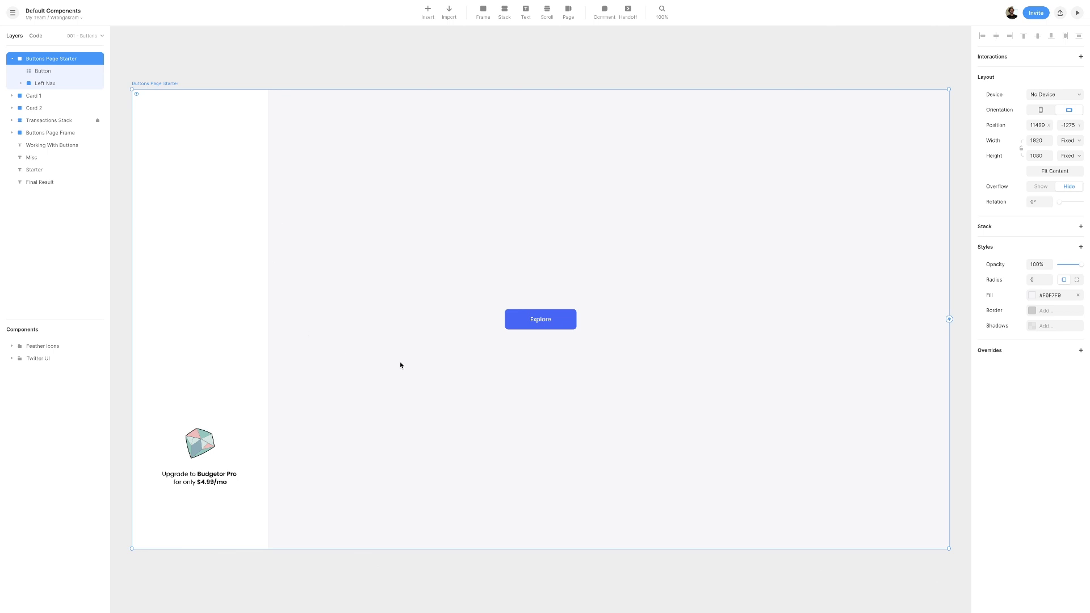
# Step: Move the Explore button into the Left Nav, centered just below the "Upgrade to Budgetor Pro" text, and nudge it down 2 px
pyautogui.moveTo(562, 322); pyautogui.dragTo(223, 504)
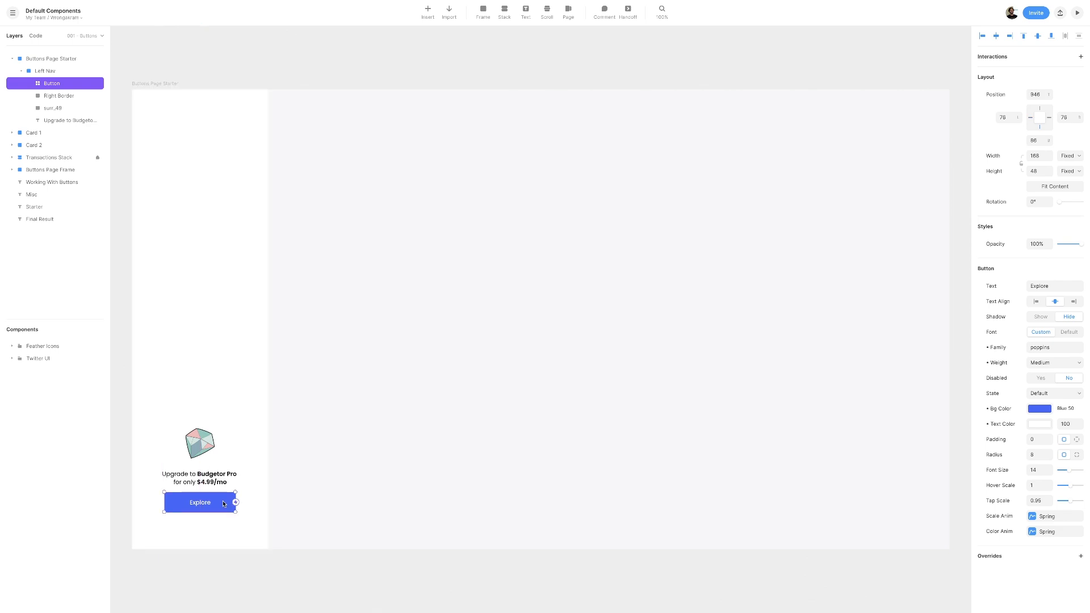
pyautogui.press('alt')
pyautogui.press('Down')
pyautogui.press('Down')
# Step: Try aligning the Explore button to the left and right edges of the Left Nav, and center it horizontally
pyautogui.click(982, 36)
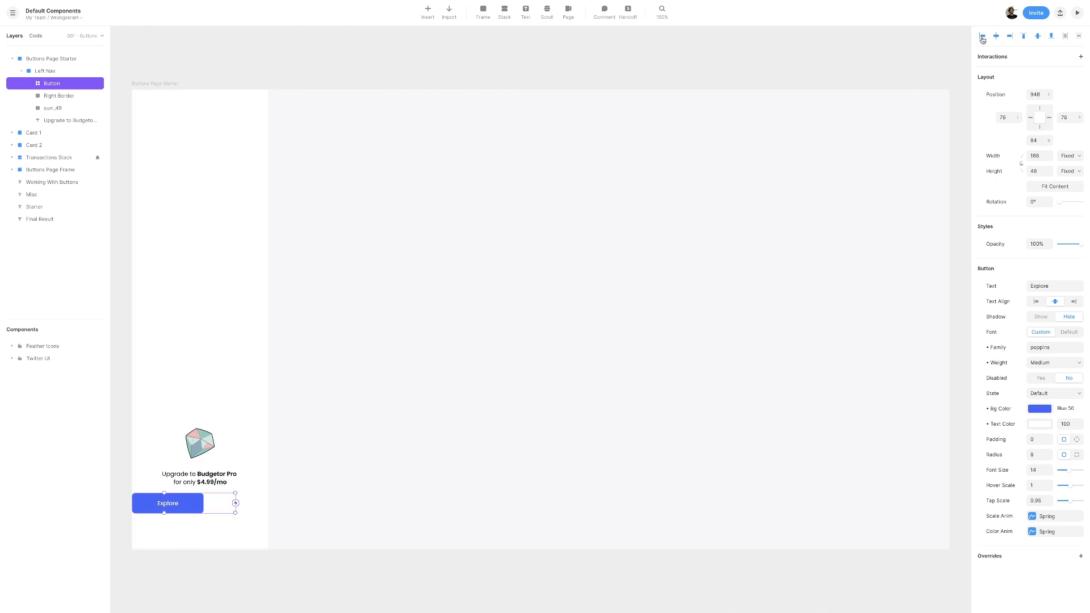
pyautogui.click(1009, 36)
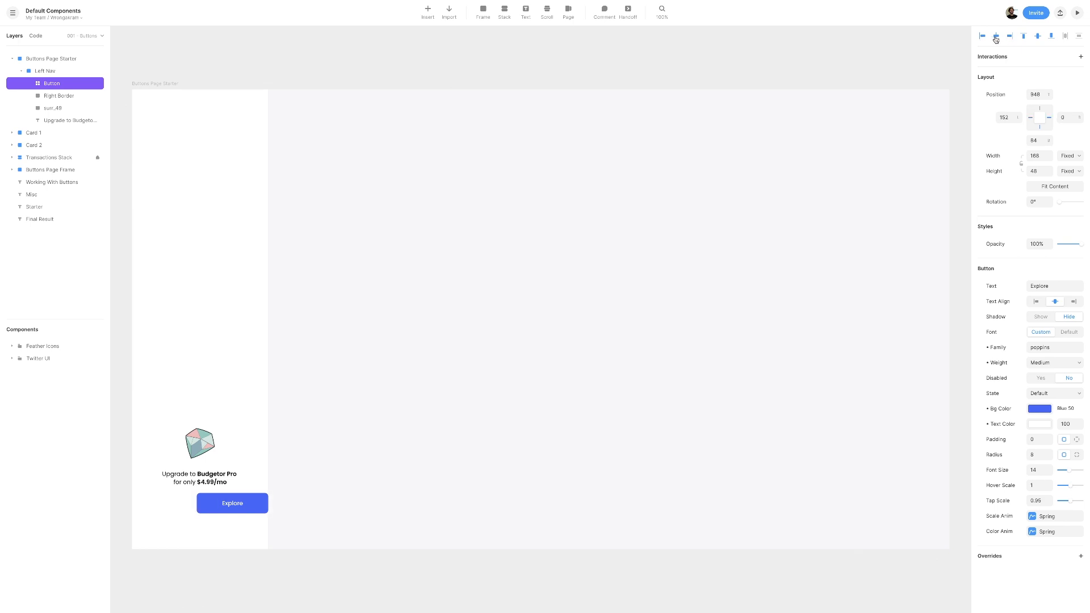
pyautogui.click(995, 35)
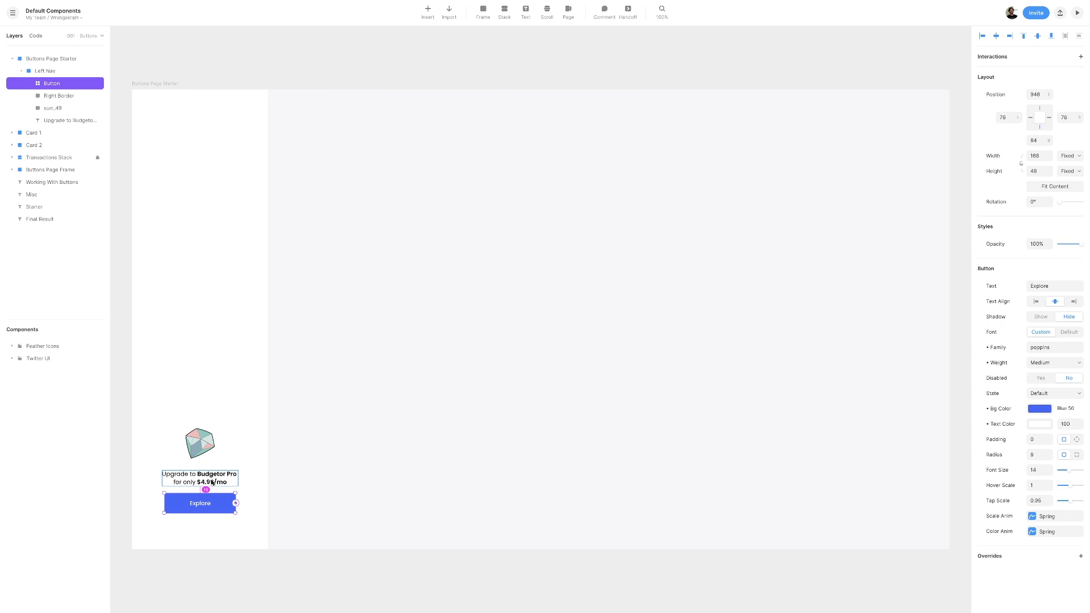
pyautogui.click(319, 472)
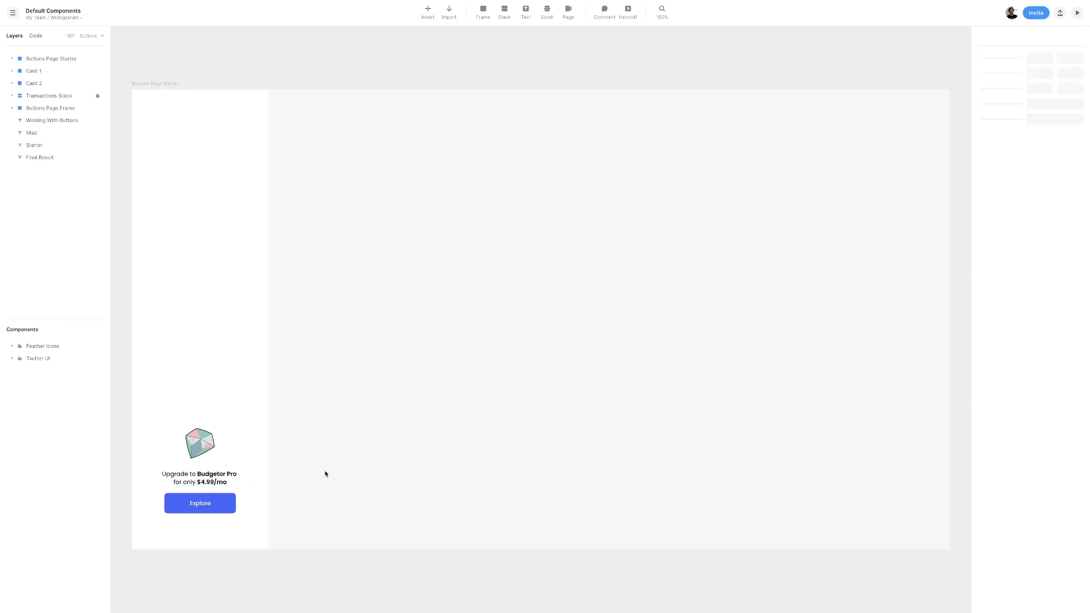
# Step: Preview the Buttons Page Starter frame with the Explore button in the Left Nav
pyautogui.click(165, 85)
pyautogui.click(1077, 12)
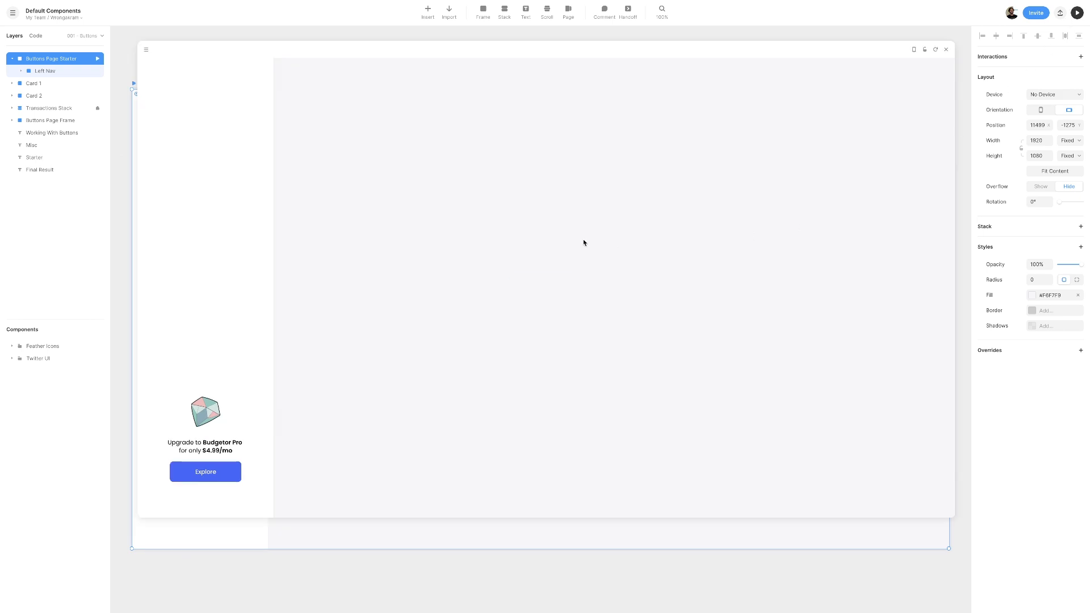
pyautogui.moveTo(561, 49); pyautogui.dragTo(559, 60)
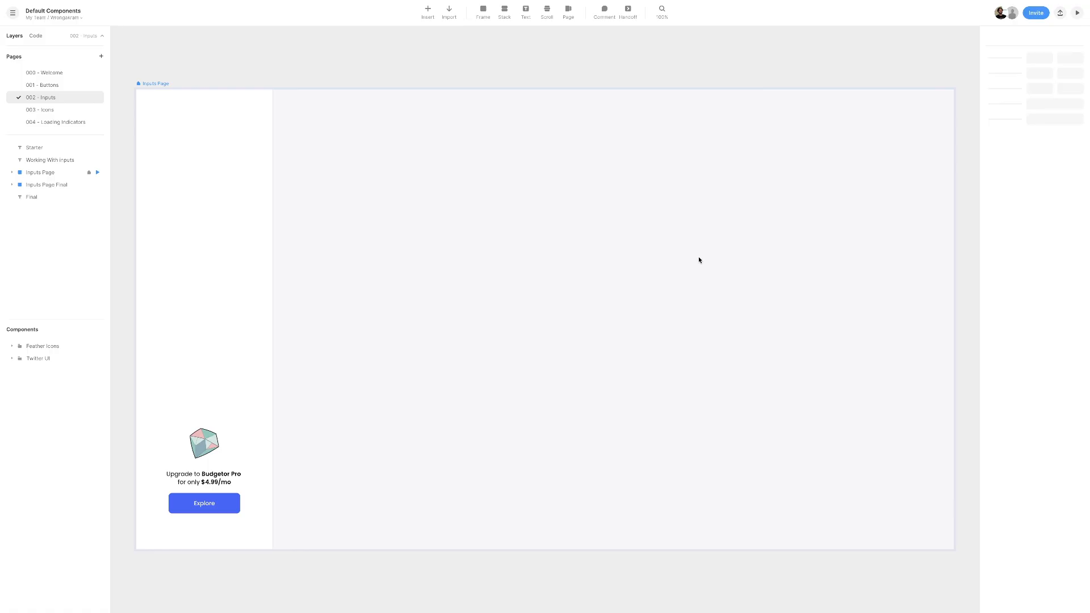
# Step: Insert the default Input component into the Inputs Page frame on the 002 - Inputs page
pyautogui.click(429, 8)
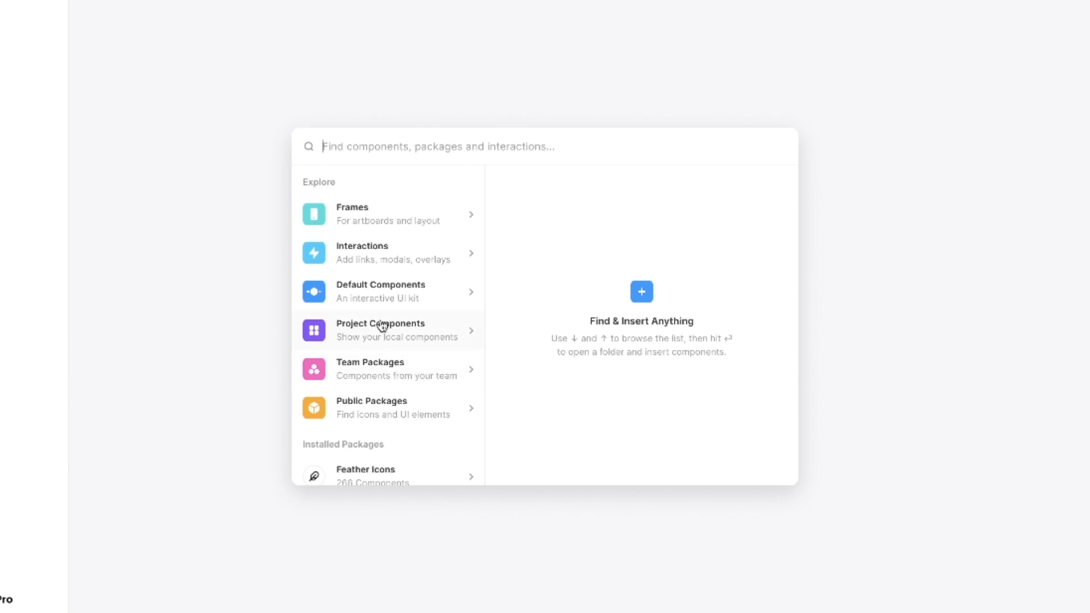
pyautogui.click(379, 295)
pyautogui.write('input')
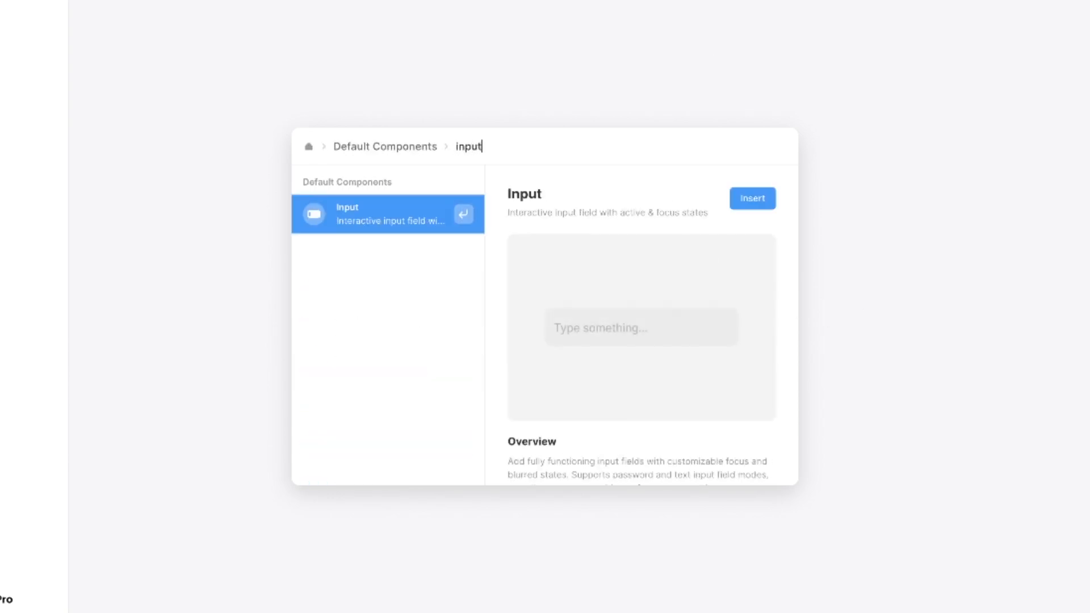
pyautogui.click(748, 205)
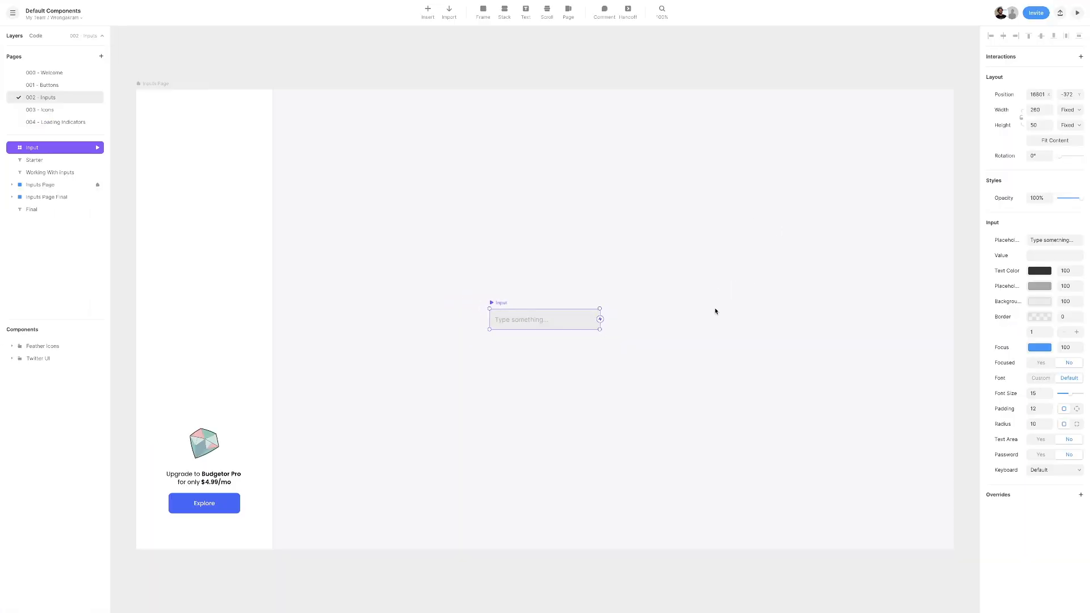
# Step: Set the Input's placeholder text to "Search for anything related to your account..."
pyautogui.hotkey('ctrl', '2')
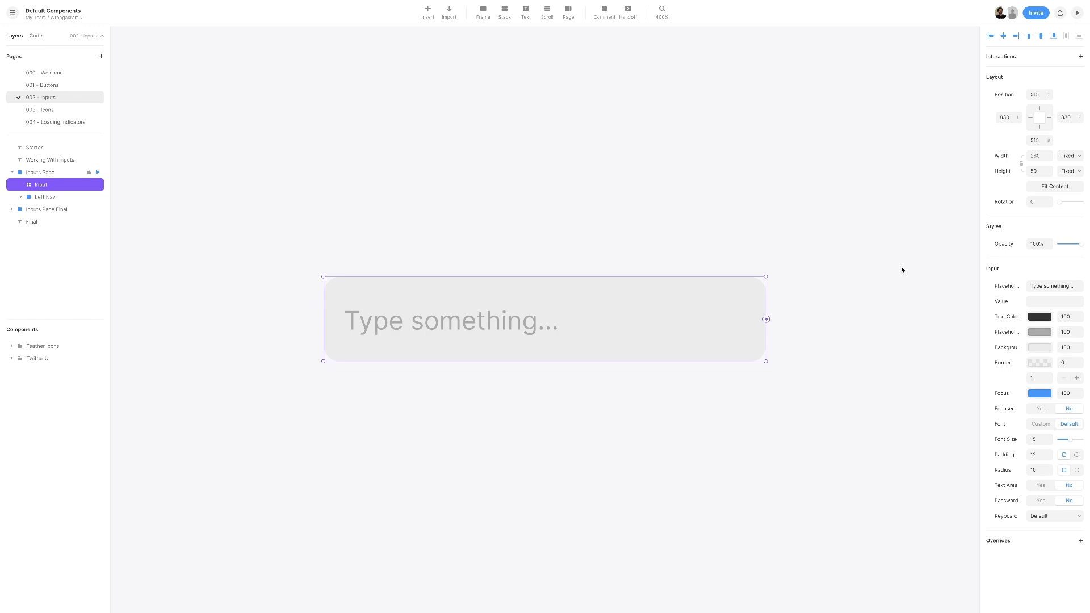
pyautogui.click(1056, 288)
pyautogui.write('Search for anything related to your account...')
pyautogui.press('Return')
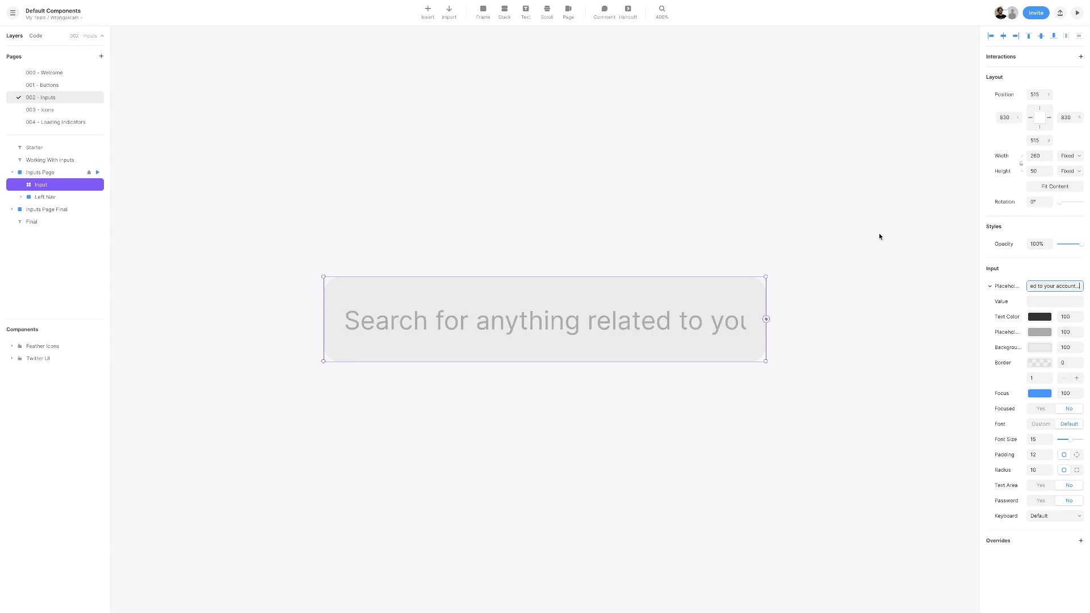
# Step: Set the Input's width to 480
pyautogui.click(1034, 157)
pyautogui.write('480')
pyautogui.press('Return')
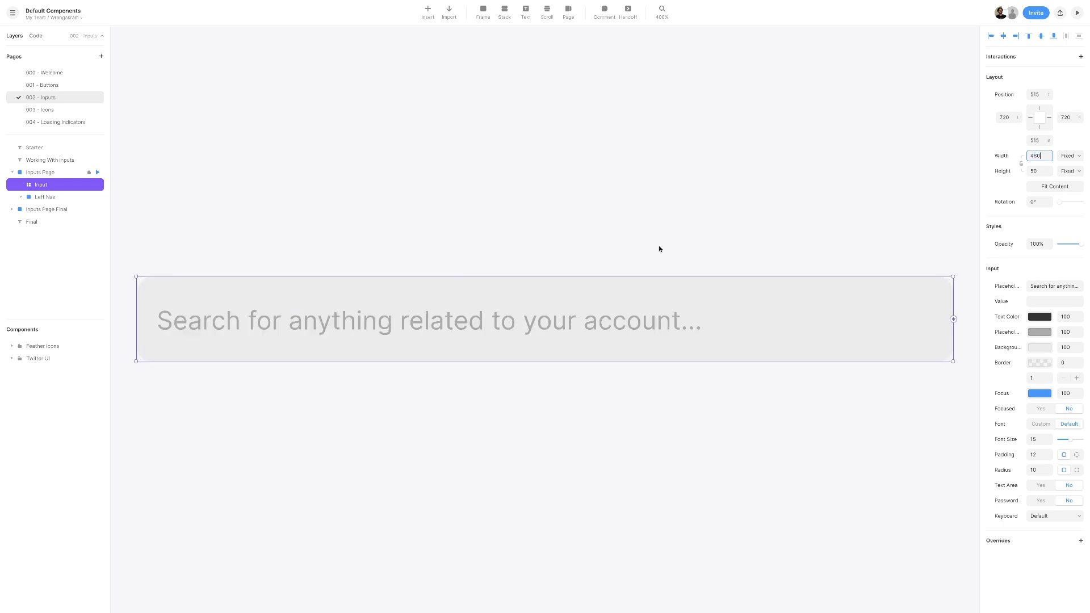
# Step: Try "Hello" as the Input's value and clear the value again
pyautogui.click(1039, 306)
pyautogui.write('Hello')
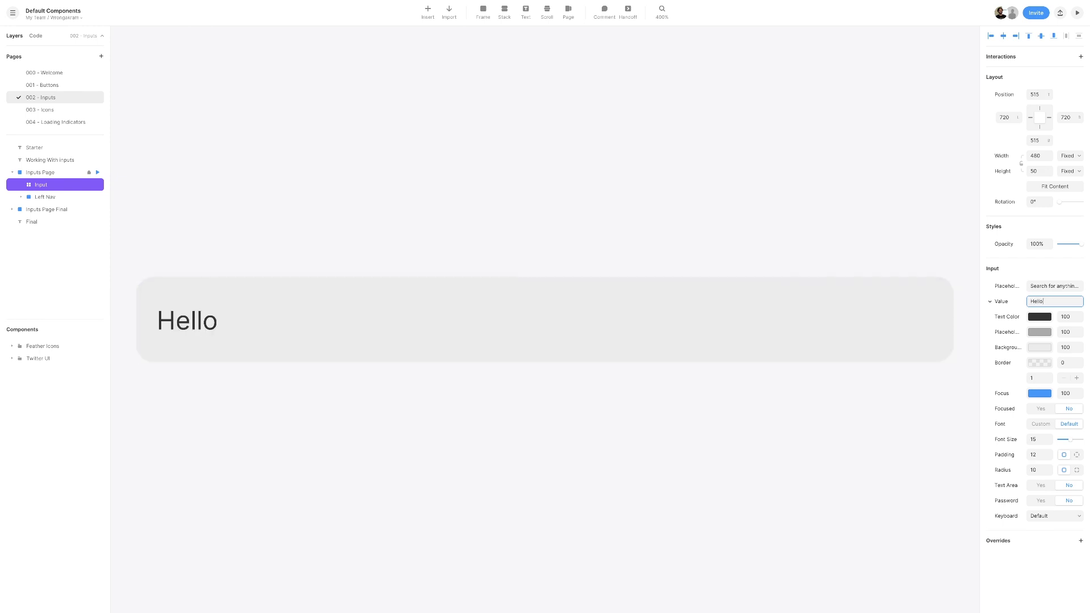
pyautogui.press('BackSpace')
pyautogui.press('BackSpace')
pyautogui.press('BackSpace')
pyautogui.press('BackSpace')
pyautogui.press('BackSpace')
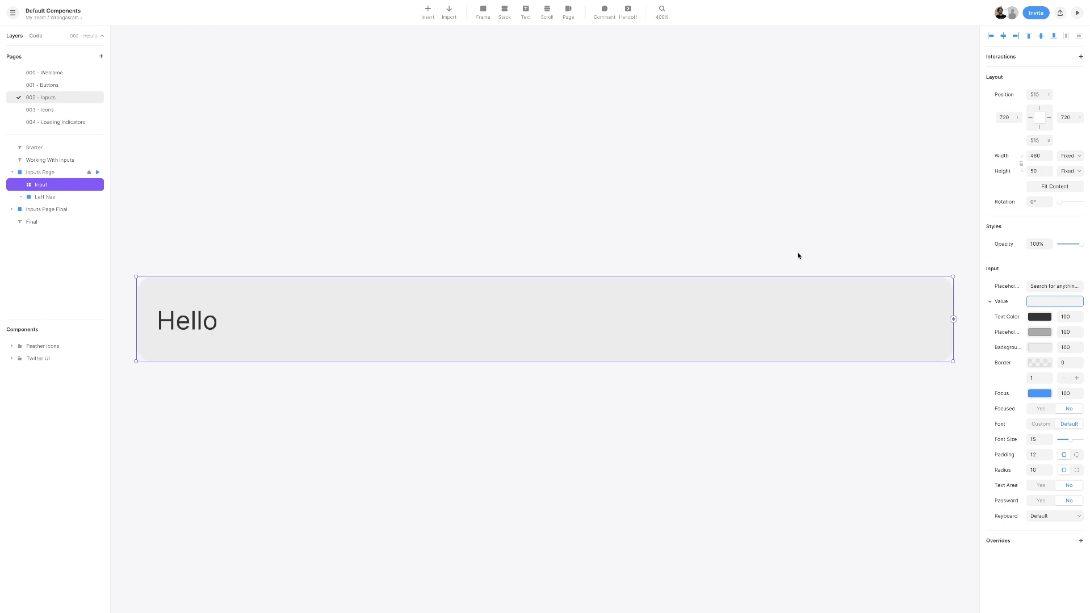
# Step: Set the Input's text color to the shared color Black and its placeholder color to hex #9A9A9A
pyautogui.click(1036, 318)
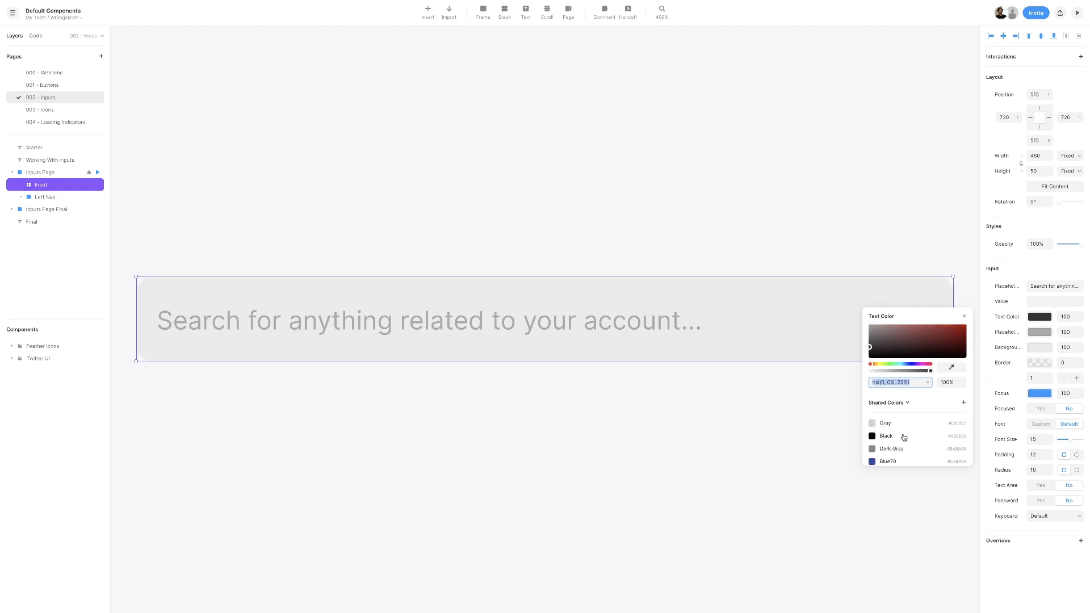
pyautogui.click(901, 436)
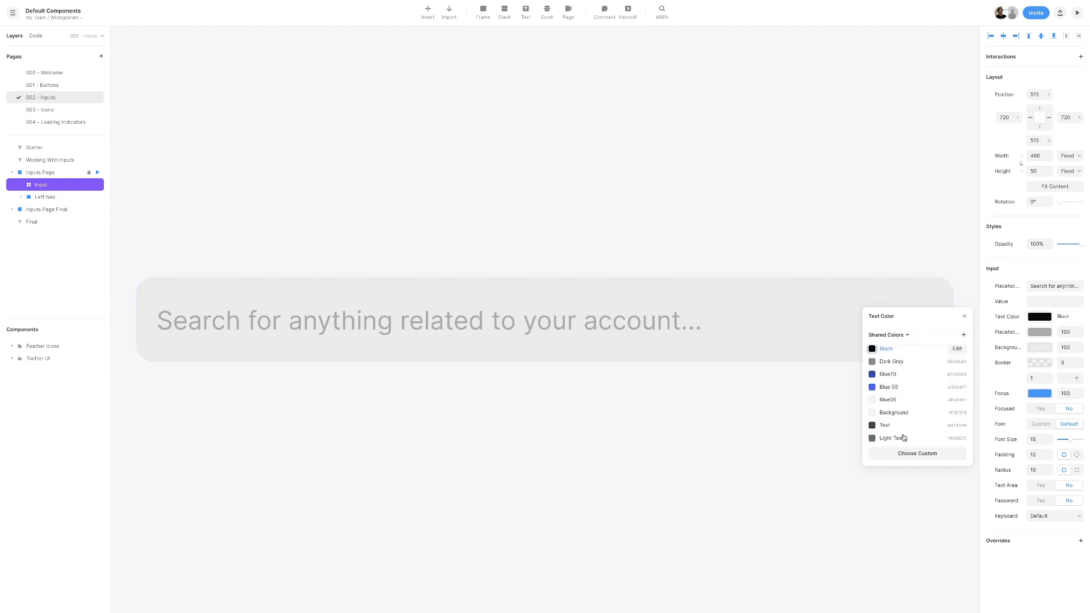
pyautogui.click(1040, 333)
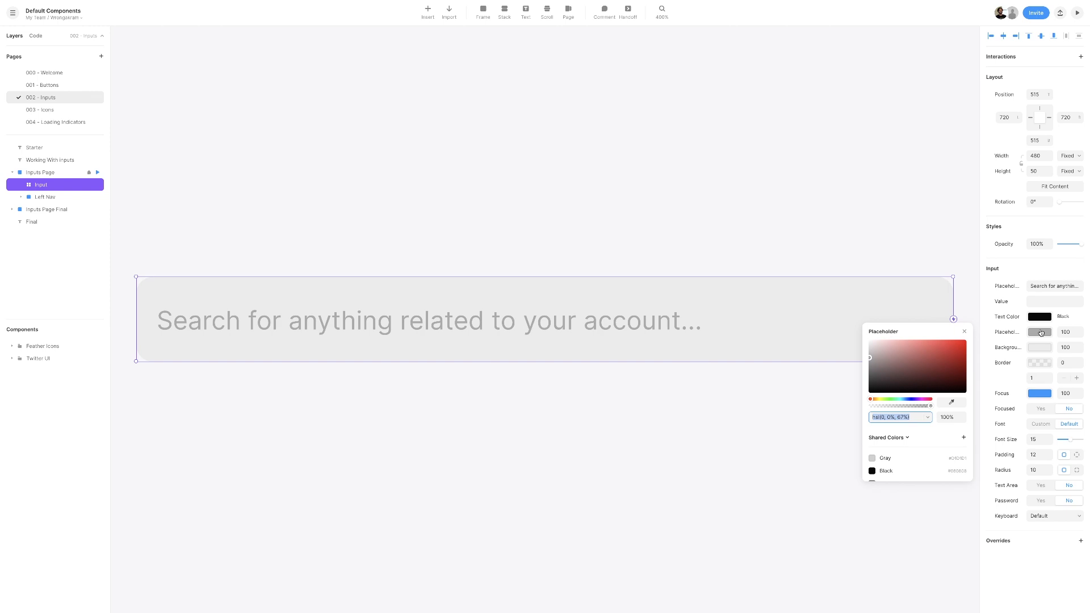
pyautogui.click(932, 429)
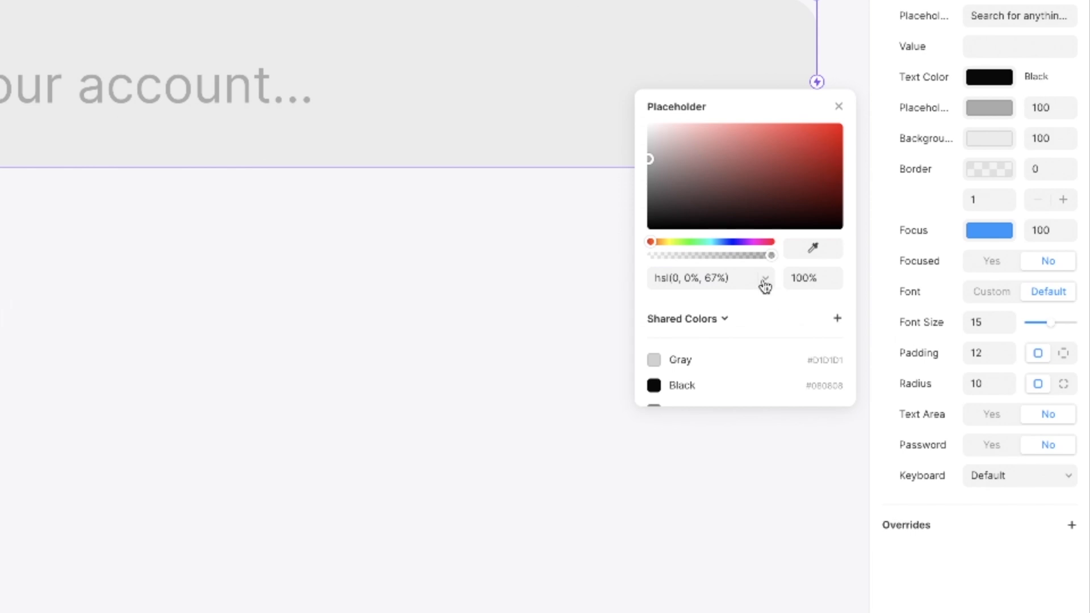
pyautogui.click(764, 280)
pyautogui.click(789, 333)
pyautogui.click(727, 284)
pyautogui.write('#9A9A9A')
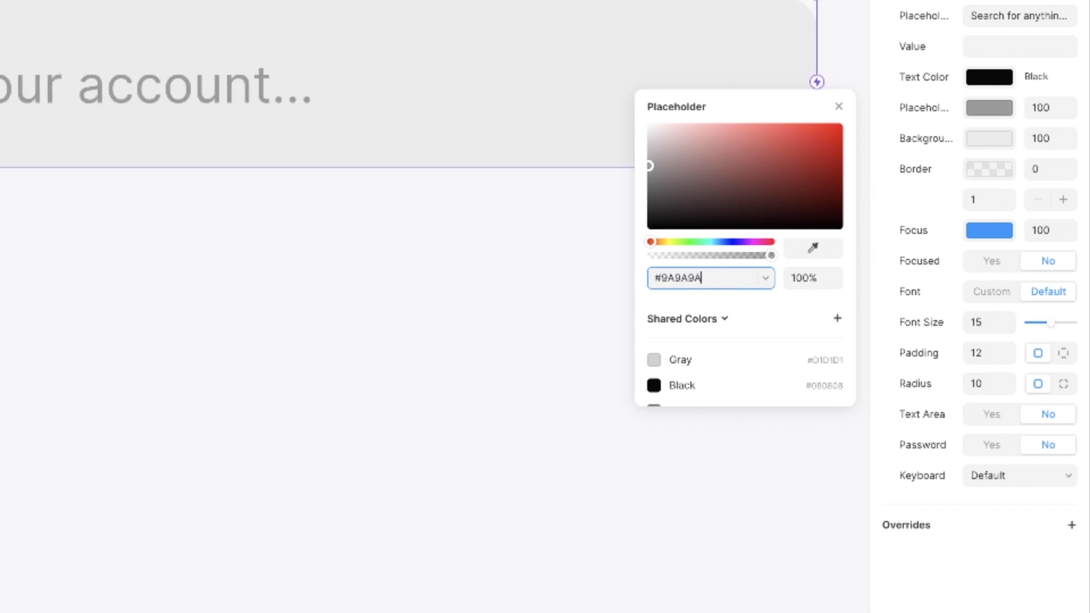
pyautogui.press('Return')
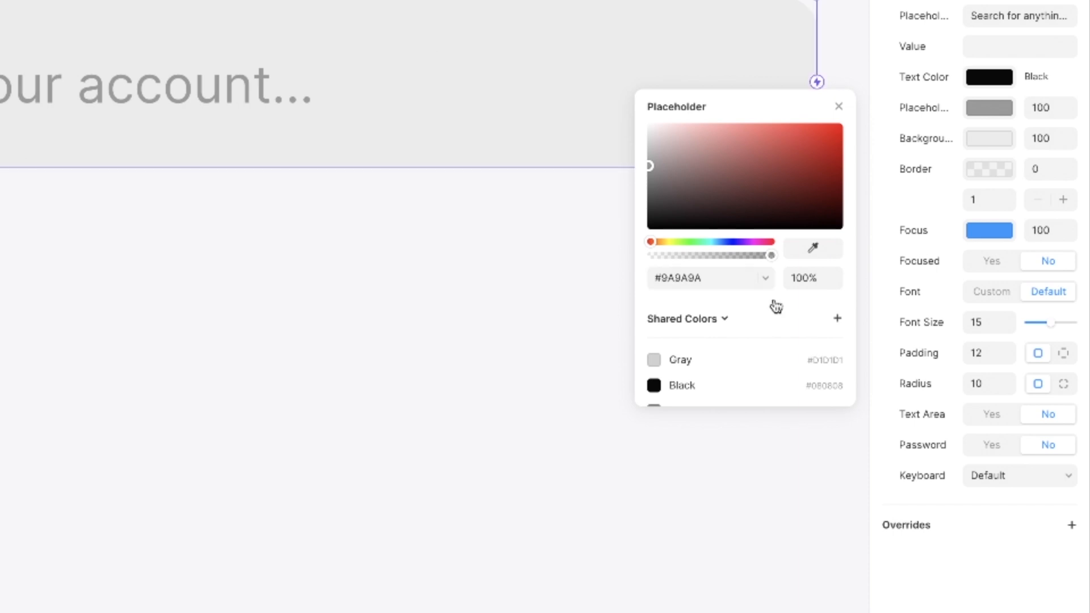
# Step: Save the placeholder color as a new shared color named Placeholder
pyautogui.click(838, 323)
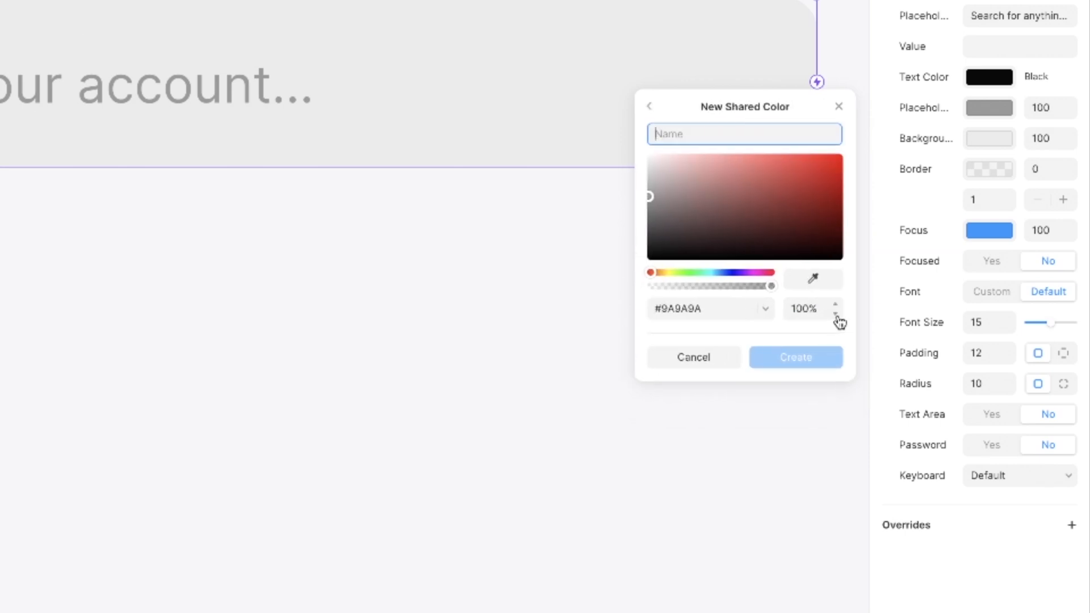
pyautogui.write('Place ho')
pyautogui.press('BackSpace')
pyautogui.press('BackSpace')
pyautogui.press('BackSpace')
pyautogui.write('holder')
pyautogui.press('Return')
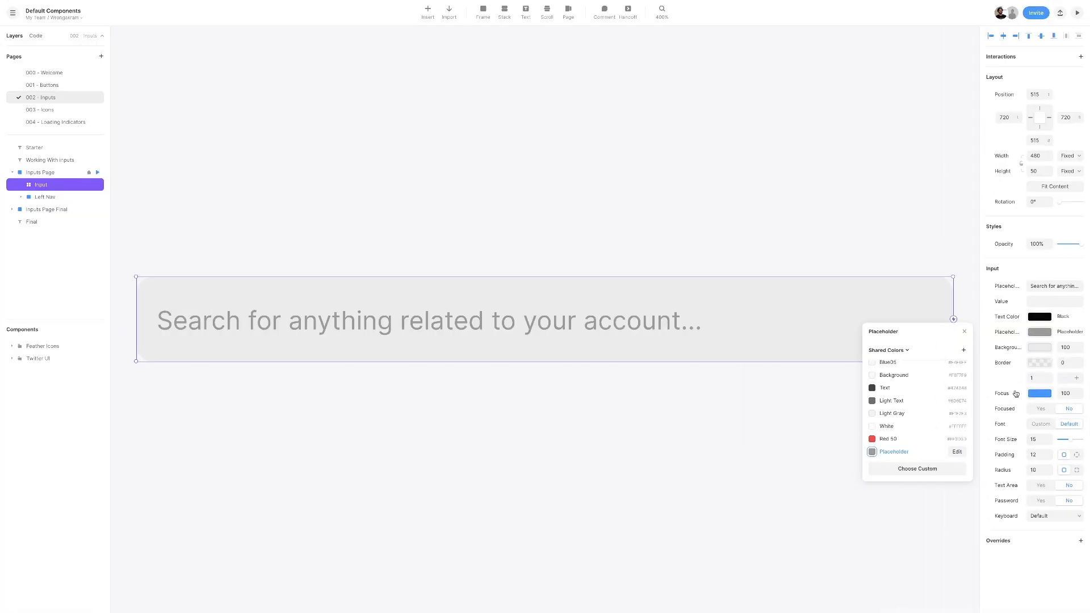
# Step: Make the Input's background, border and focus colors fully transparent by giving each 0% opacity
pyautogui.click(1039, 347)
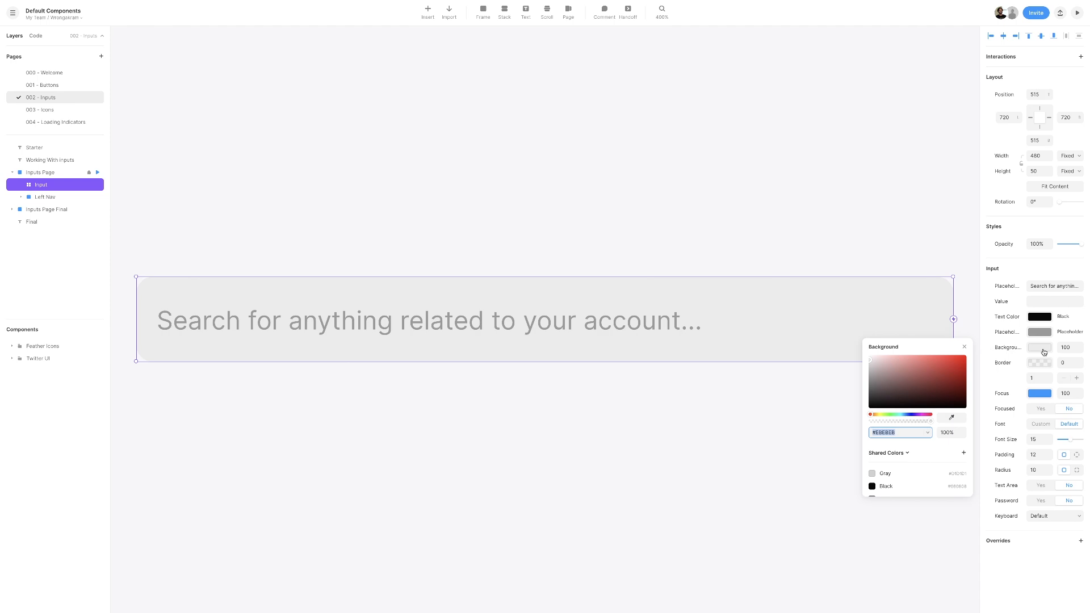
pyautogui.moveTo(930, 422); pyautogui.dragTo(816, 426)
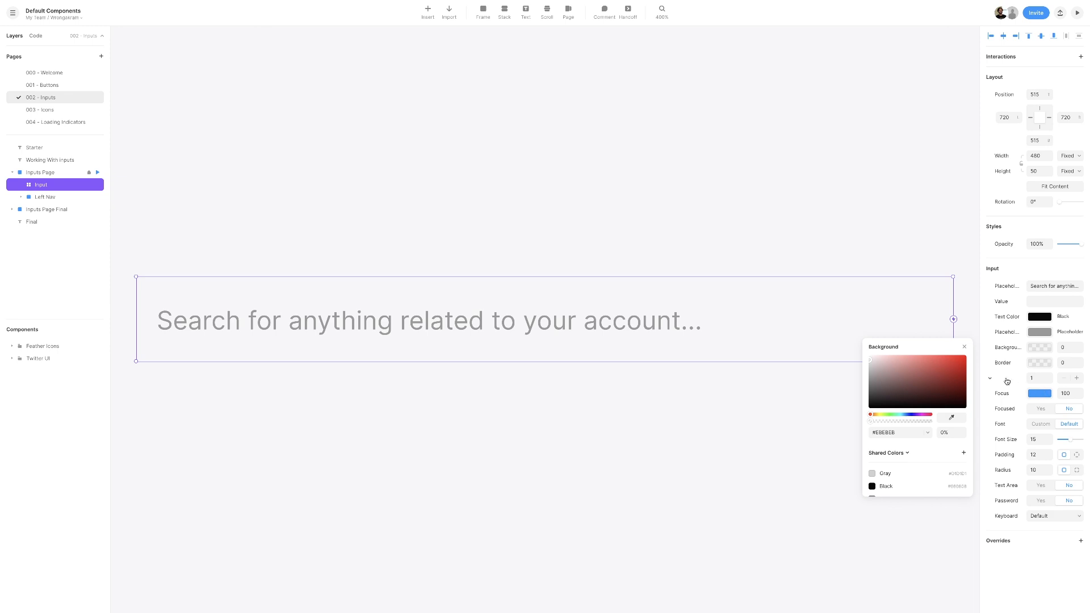
pyautogui.click(1043, 364)
pyautogui.moveTo(922, 384); pyautogui.dragTo(933, 381)
pyautogui.moveTo(914, 437); pyautogui.dragTo(869, 438)
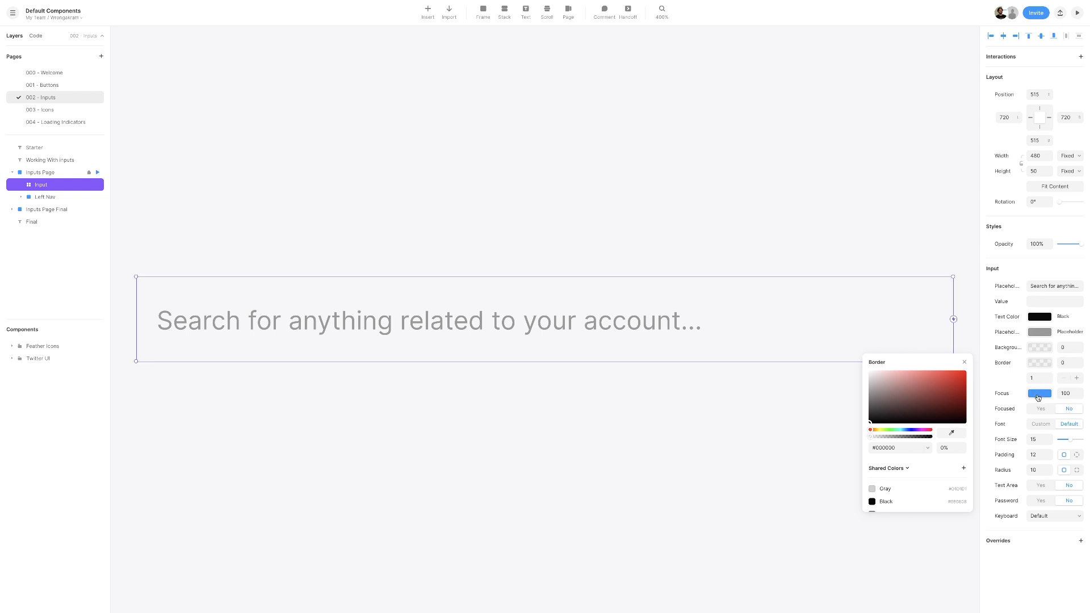
pyautogui.click(1039, 393)
pyautogui.moveTo(931, 467); pyautogui.dragTo(848, 469)
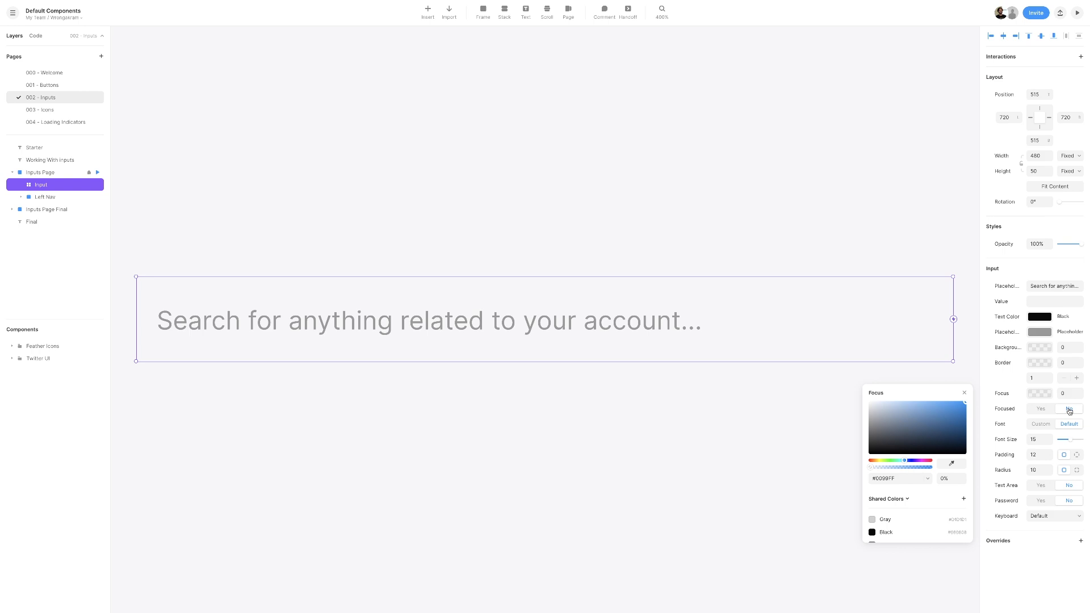
# Step: Give the Input the custom font family Poppins and set its font size to 14
pyautogui.click(1045, 426)
pyautogui.click(1044, 426)
pyautogui.write('P')
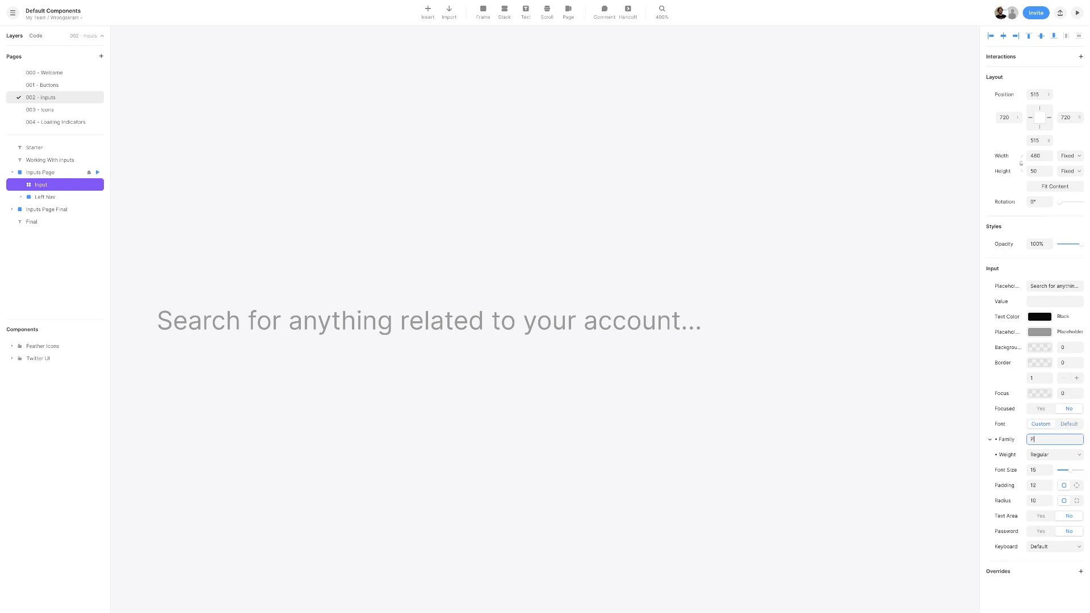
pyautogui.write('oppins')
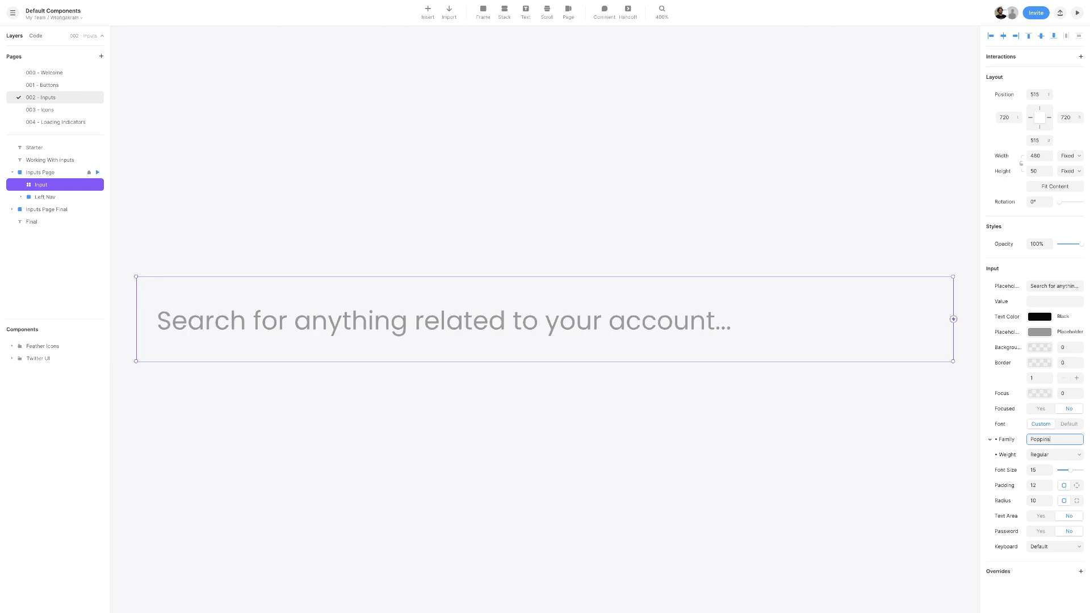
pyautogui.click(1041, 469)
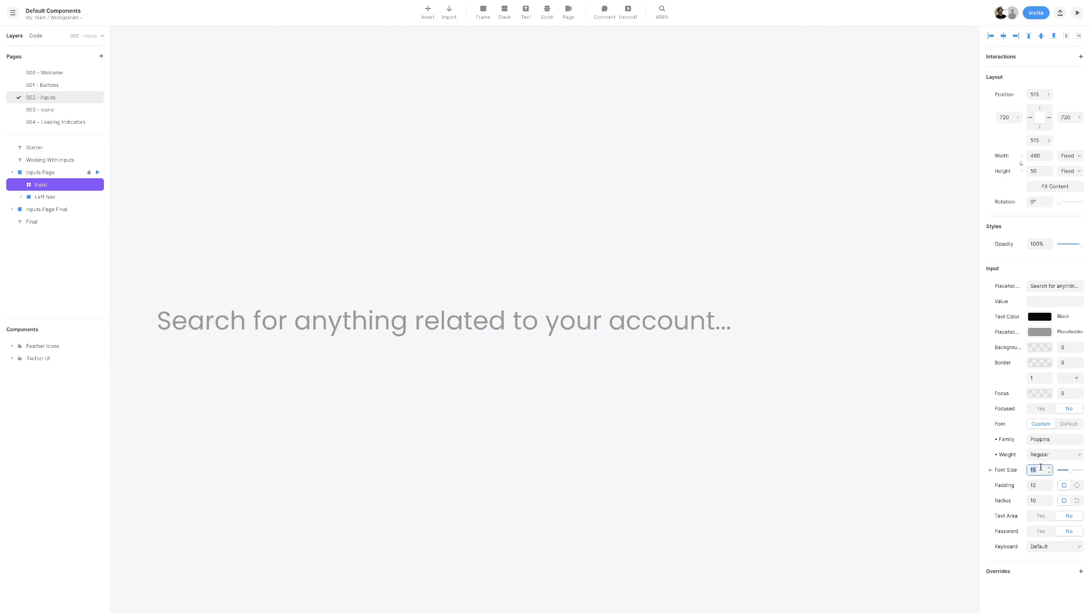
pyautogui.write('1')
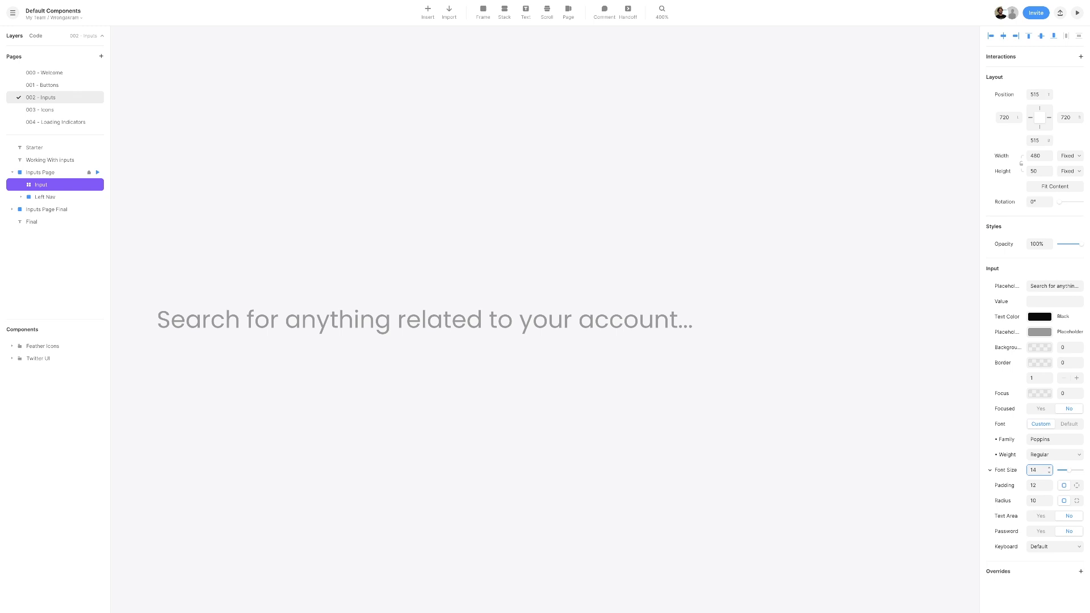
# Step: Switch the Input's padding to individual sides and set the left padding to 24
pyautogui.click(1037, 485)
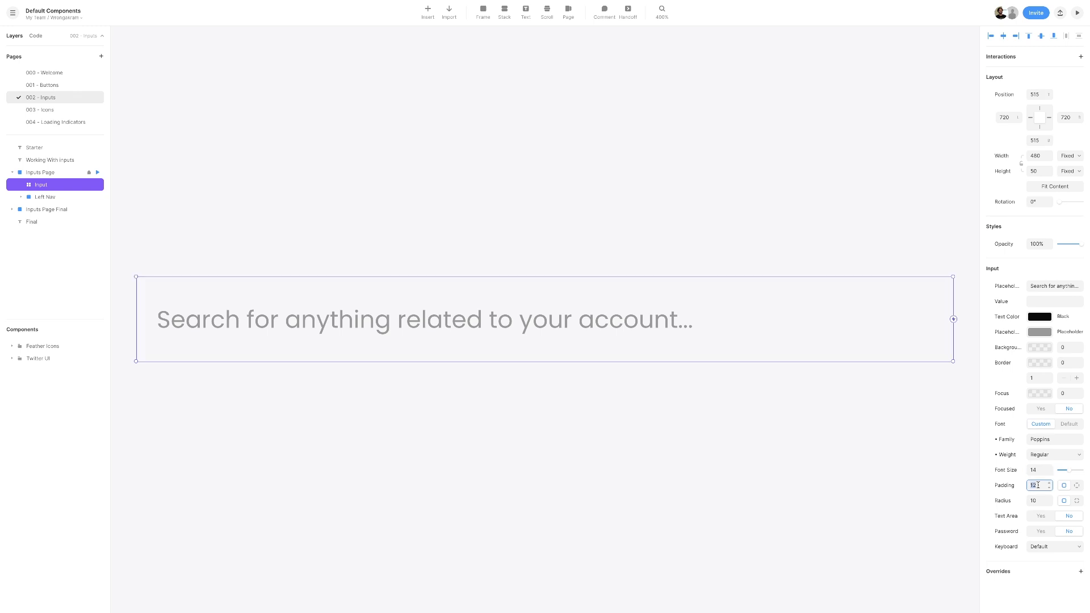
pyautogui.click(1076, 486)
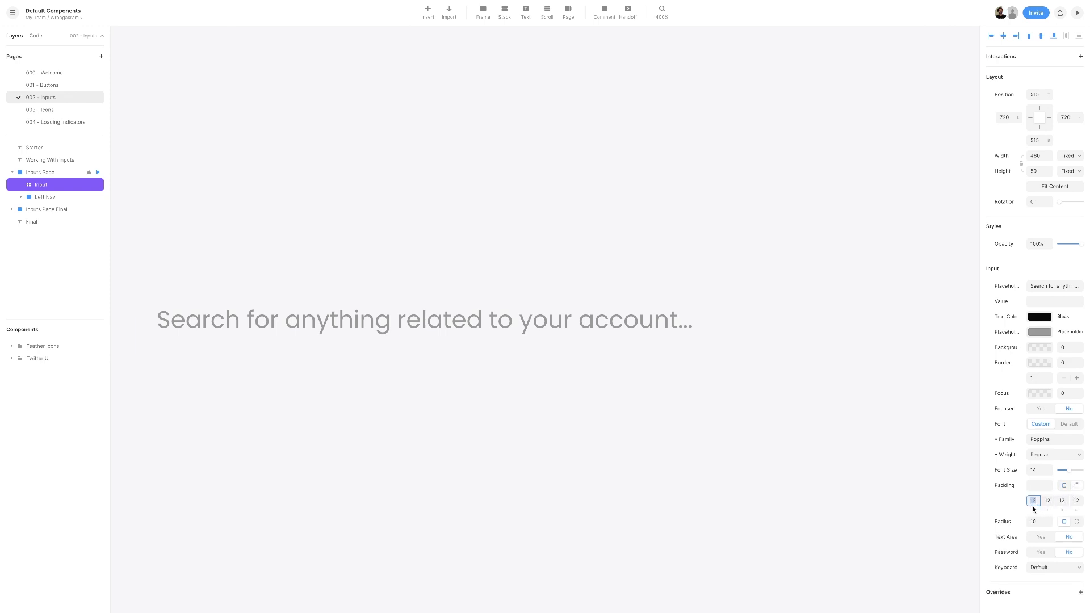
pyautogui.click(1077, 502)
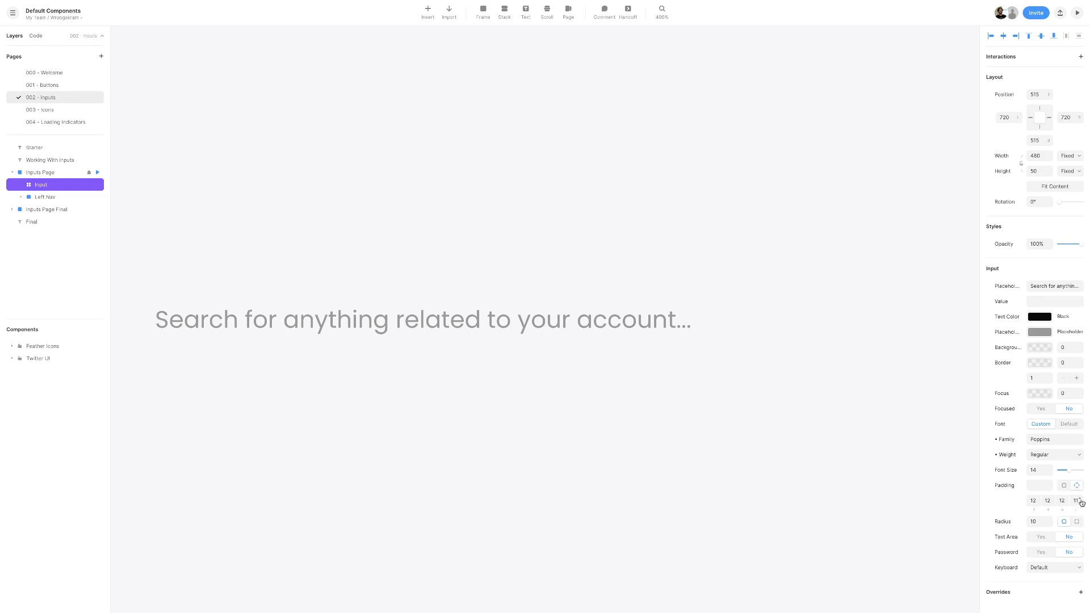
pyautogui.click(1080, 499)
pyautogui.click(1076, 501)
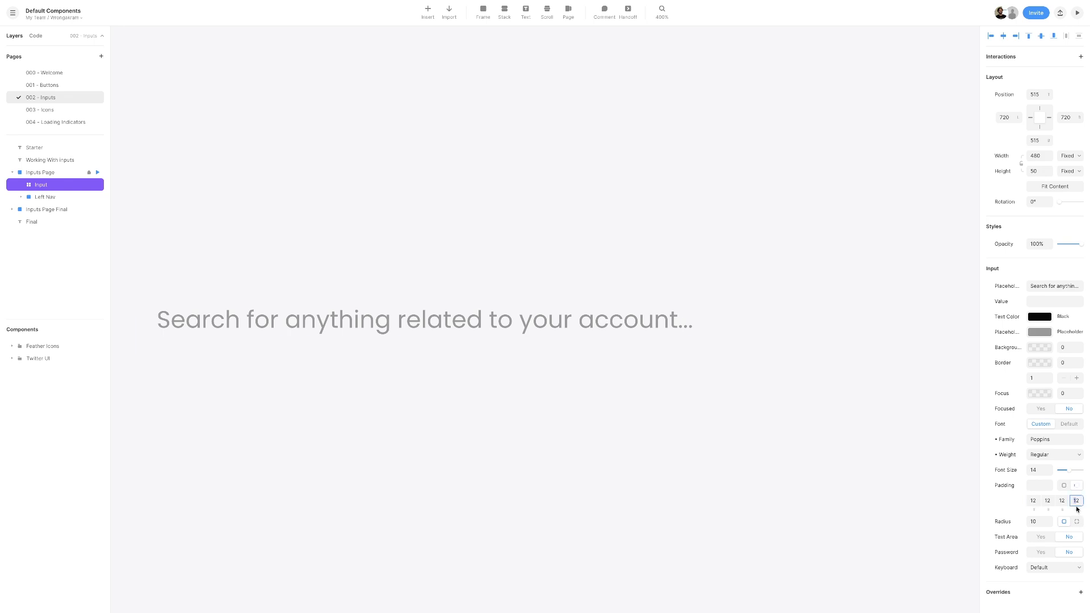
pyautogui.write('24')
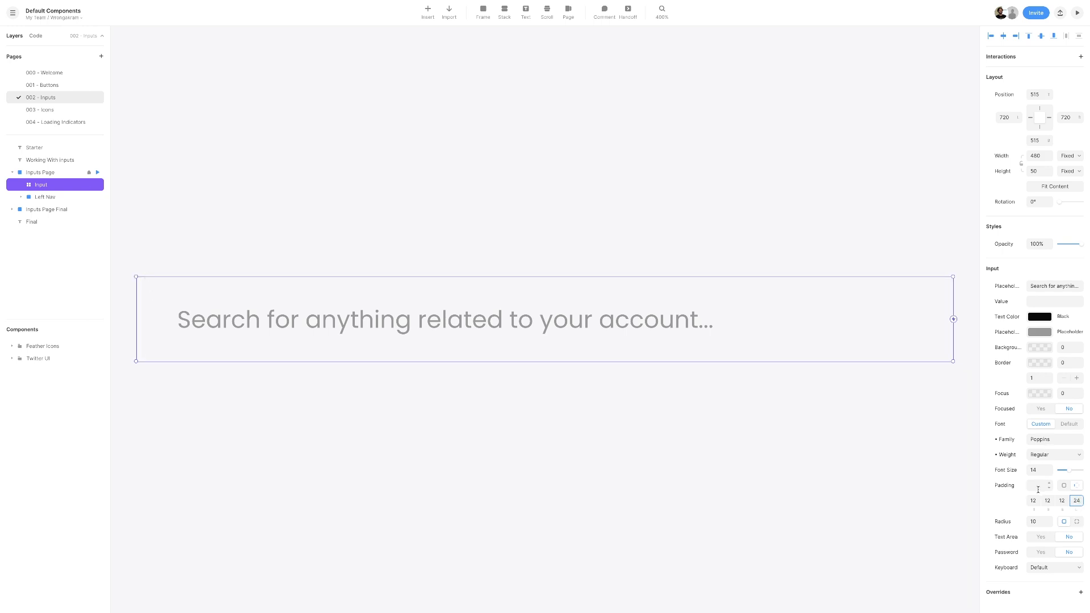
# Step: Try the Input's Text Area and Password options, turn both off again, and look through the keyboard types without changing the type
pyautogui.click(1043, 538)
pyautogui.click(1075, 538)
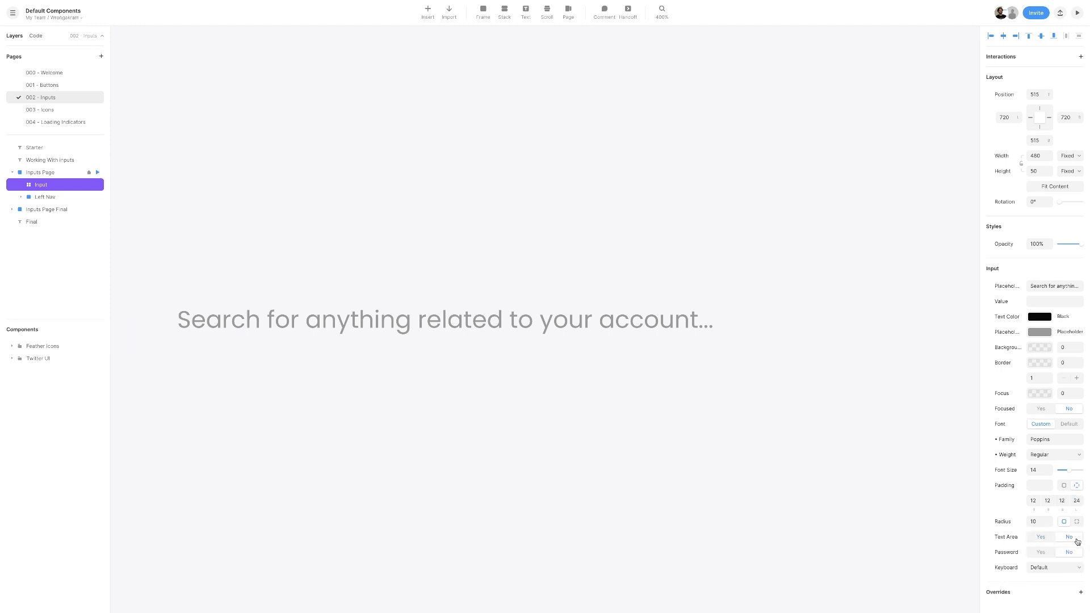
pyautogui.click(1046, 553)
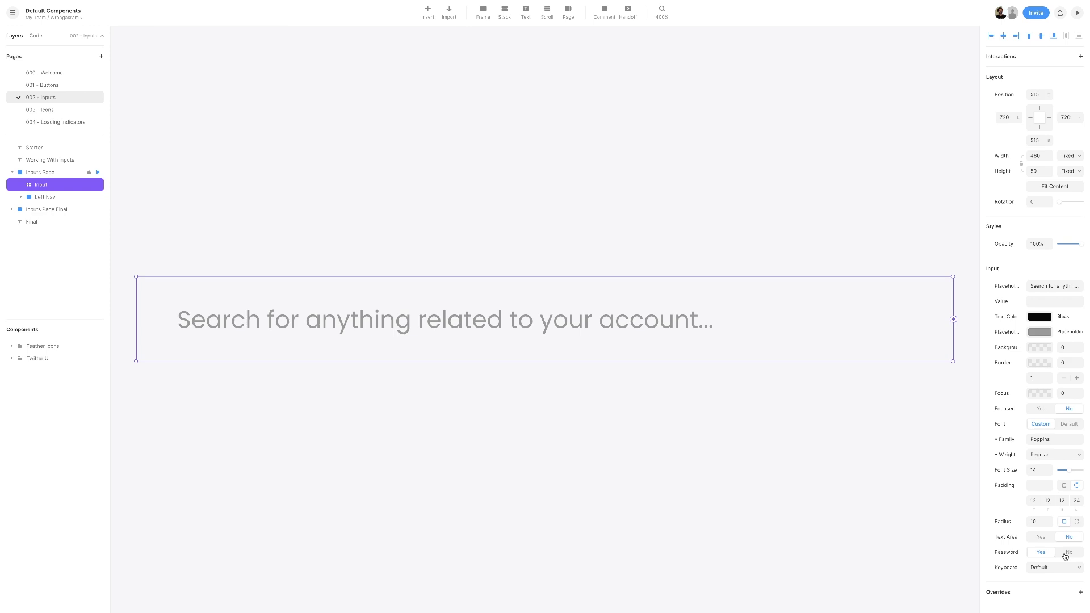
pyautogui.click(1066, 553)
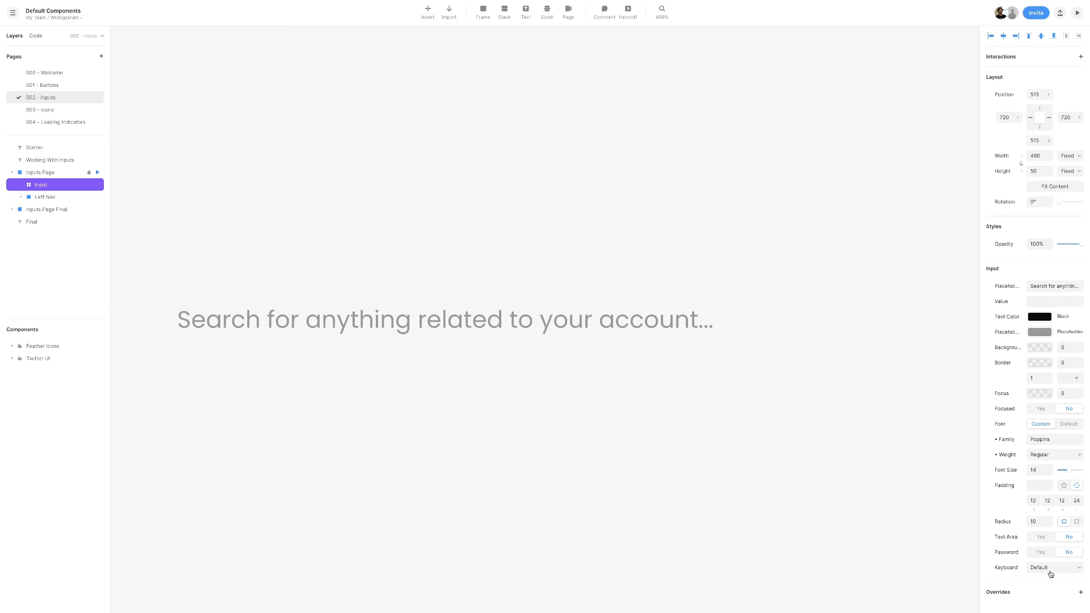
pyautogui.click(1050, 569)
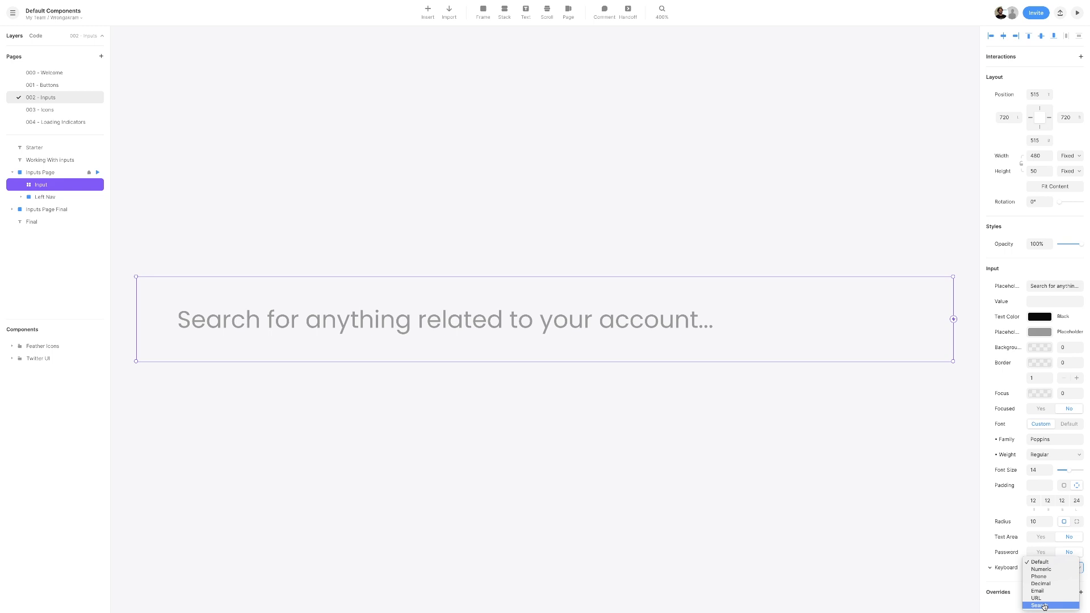
pyautogui.click(517, 243)
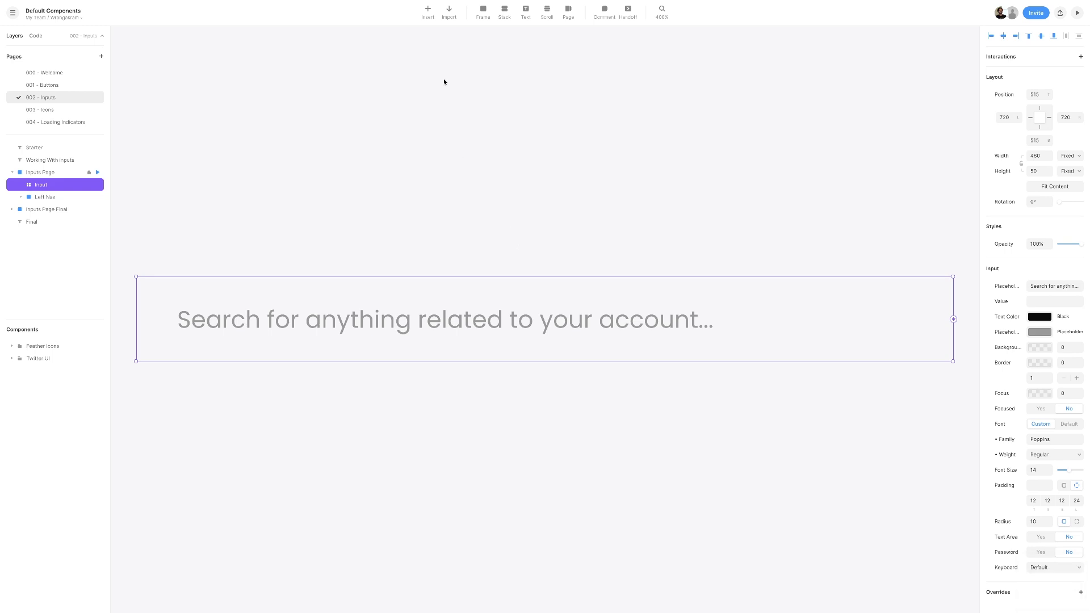
# Step: Find the search icon from the Feather Icons package and insert it on the Inputs Page
pyautogui.click(434, 16)
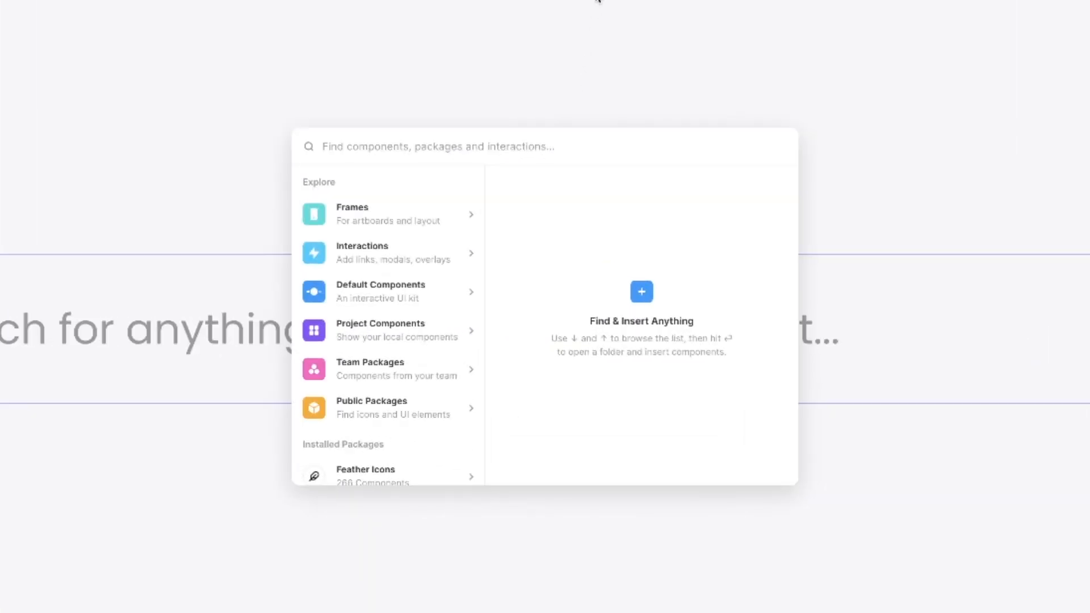
pyautogui.write('search')
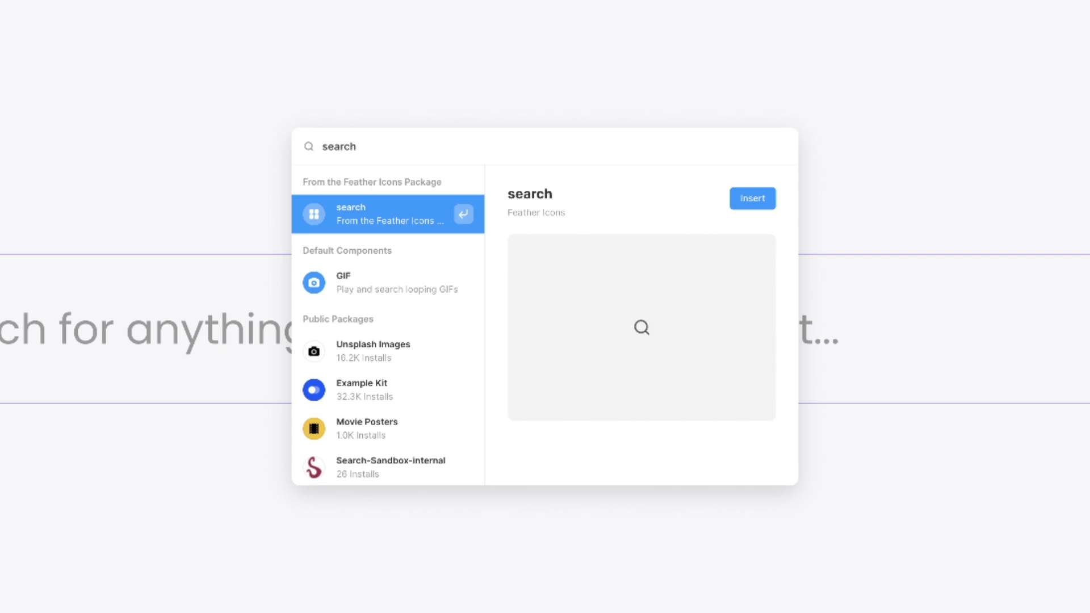
pyautogui.click(462, 216)
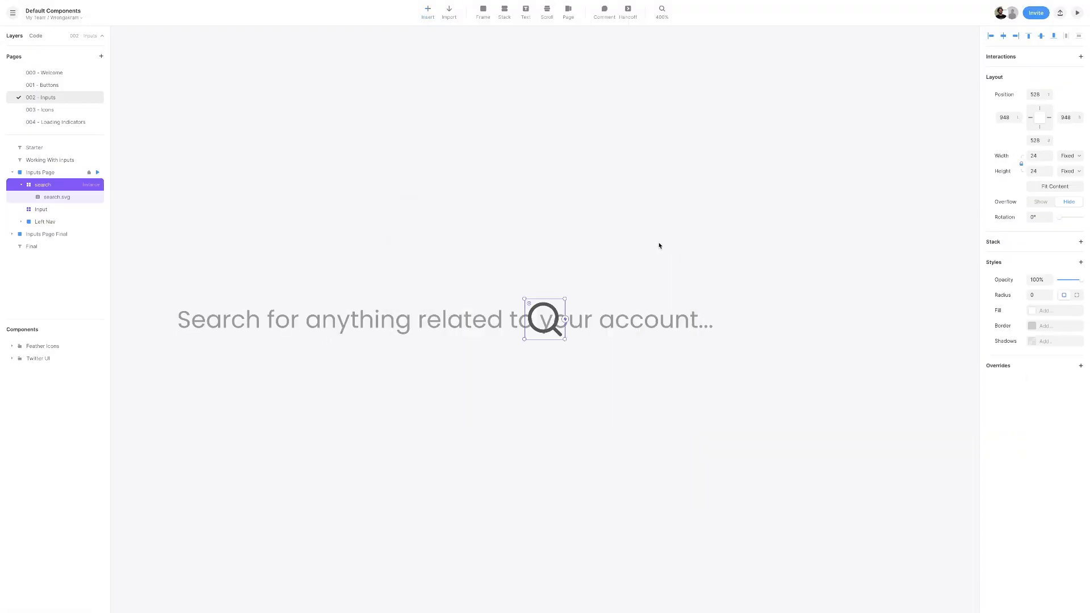
# Step: Wrap the search icon and the Input together in a frame and name the frame Search Input
pyautogui.keyDown('shift'); pyautogui.click(623, 324); pyautogui.keyUp('shift')
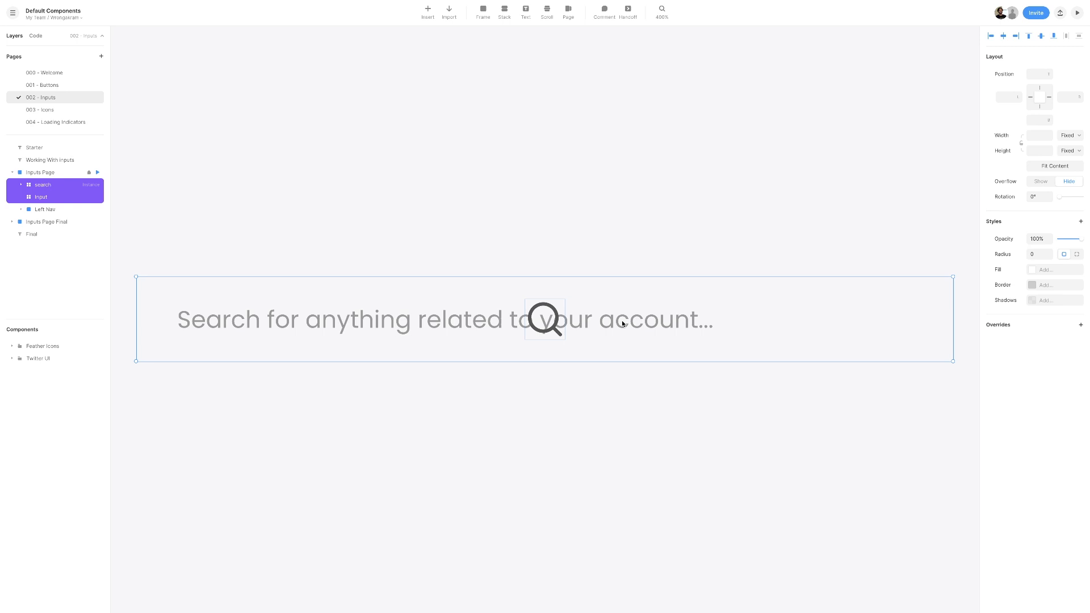
pyautogui.hotkey('ctrl', 'alt', 'Return')
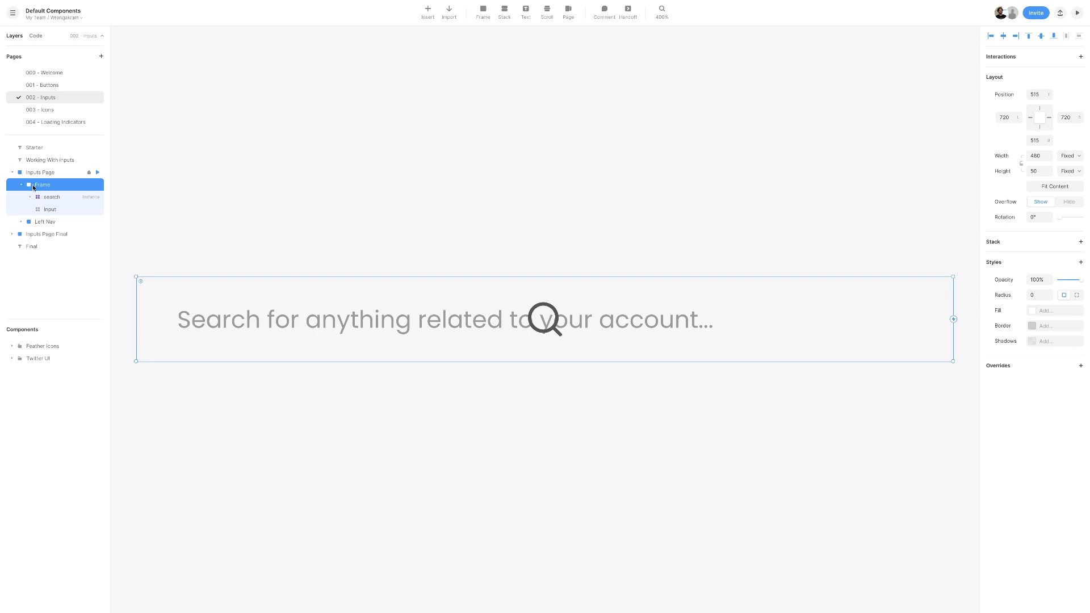
pyautogui.doubleClick(40, 185)
pyautogui.write('Se')
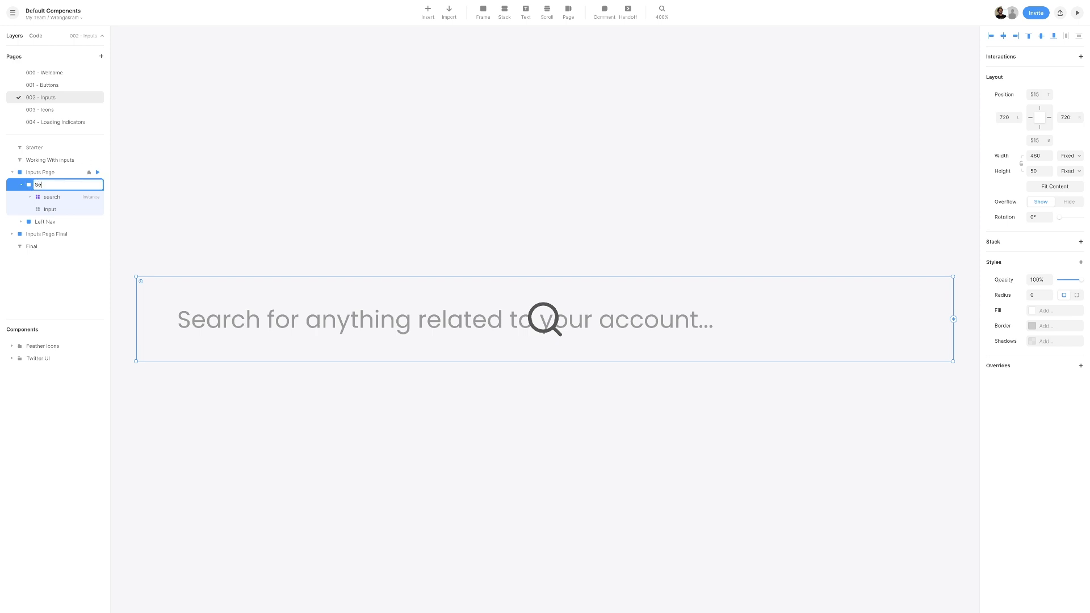
pyautogui.write('arch Input')
pyautogui.press('Return')
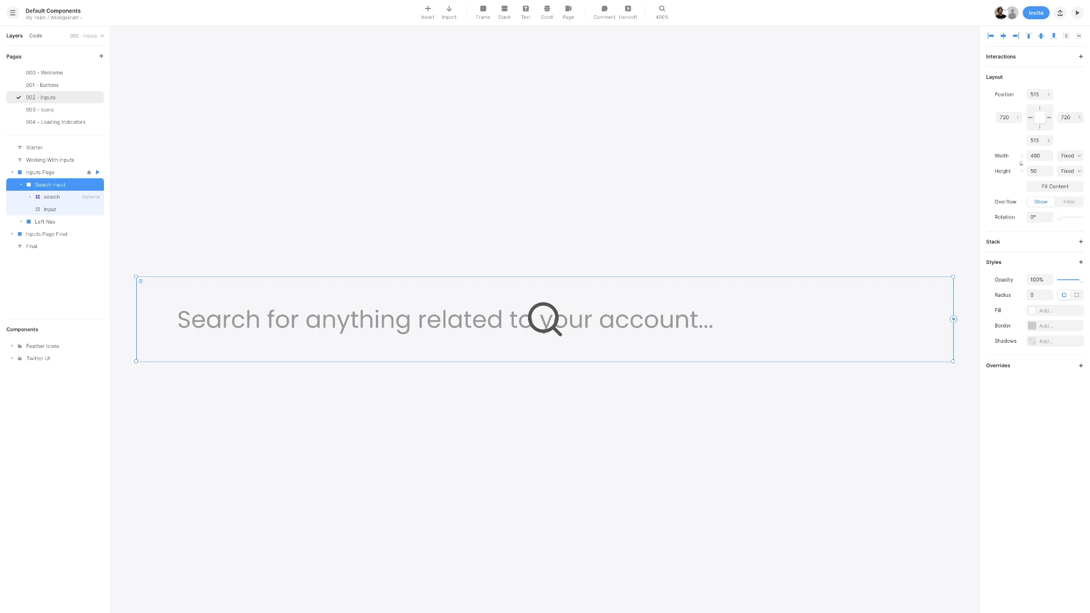
# Step: Align the search icon to the left edge of the Search Input frame and set its width to 16
pyautogui.click(554, 327)
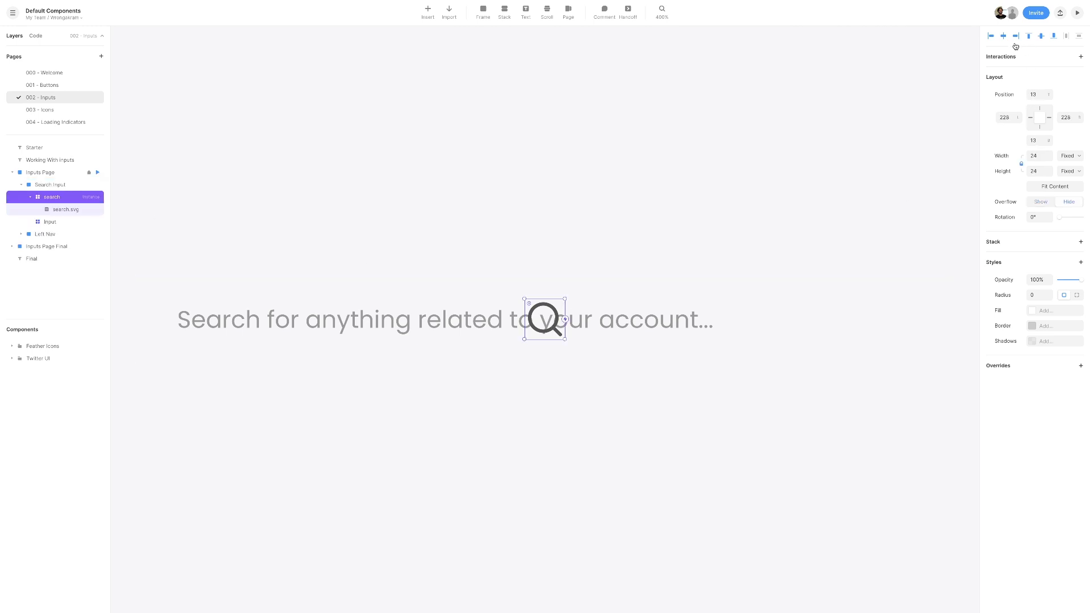
pyautogui.click(991, 37)
pyautogui.click(1043, 153)
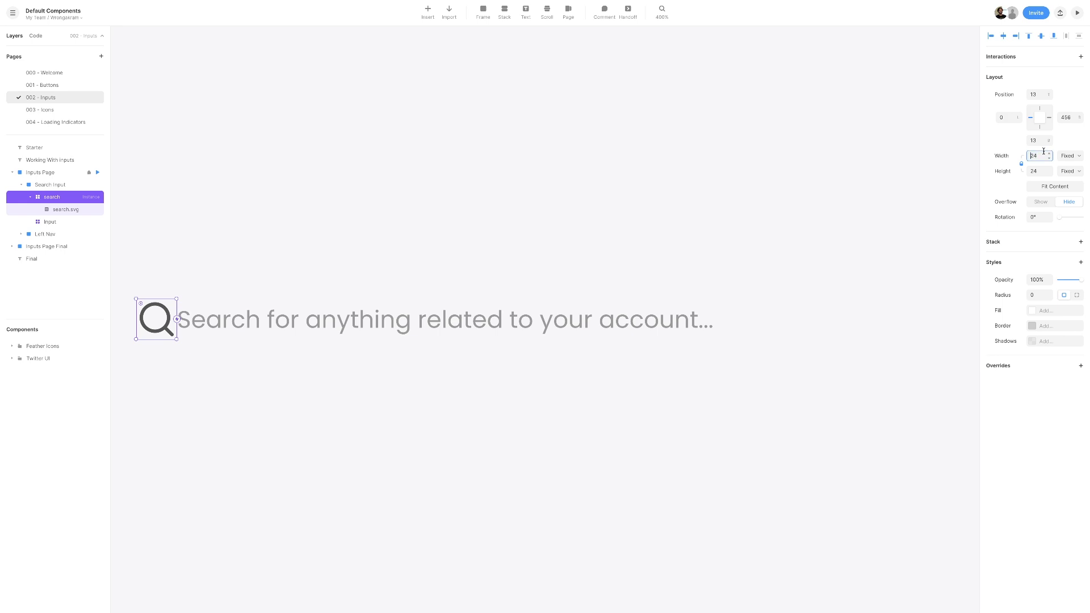
pyautogui.write('16')
pyautogui.press('Return')
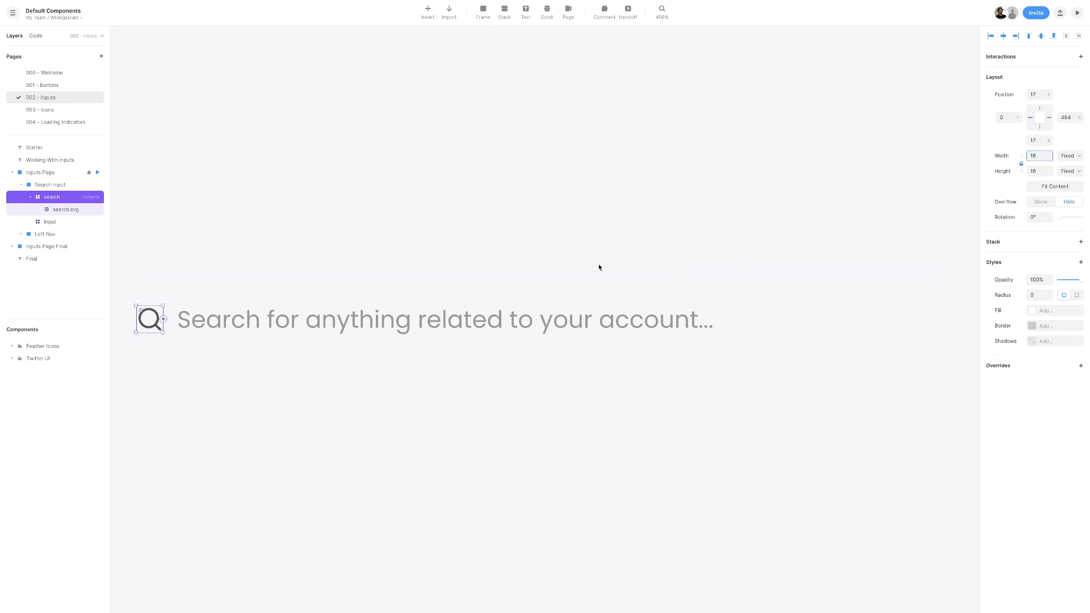
# Step: Set the fill of the search icon's graphic to the shared color Placeholder and deselect it
pyautogui.doubleClick(153, 328)
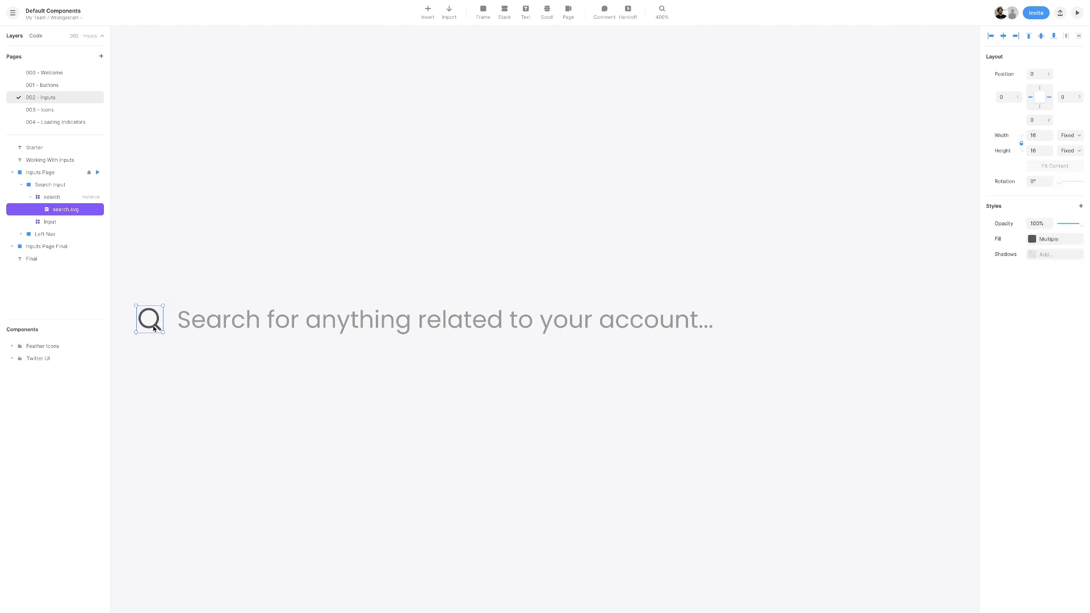
pyautogui.click(1029, 241)
pyautogui.scroll(-5, 924, 347)
pyautogui.scroll(-3, 924, 348)
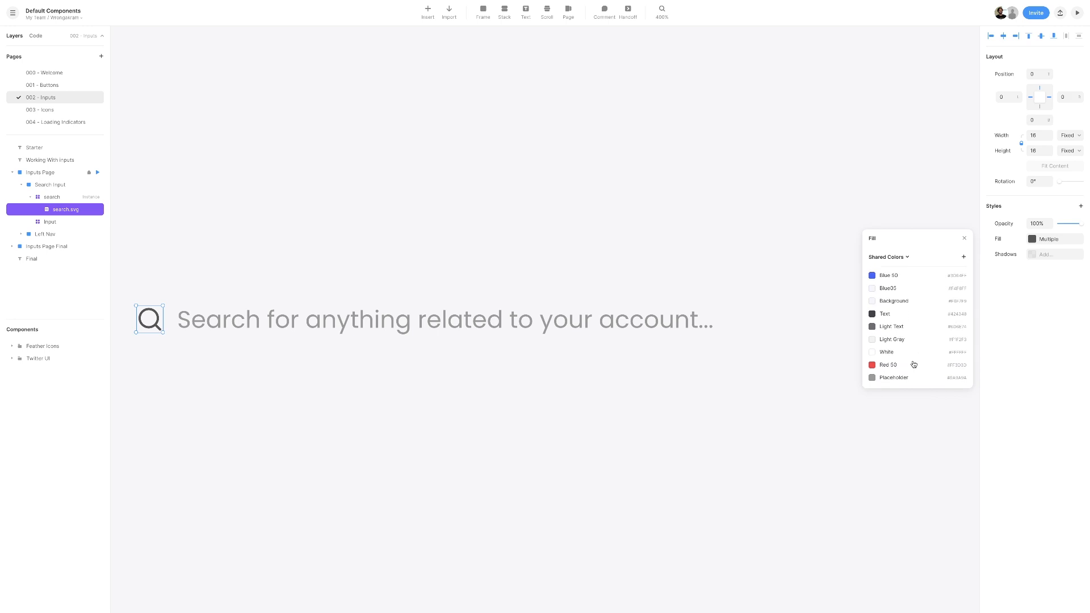
pyautogui.click(925, 377)
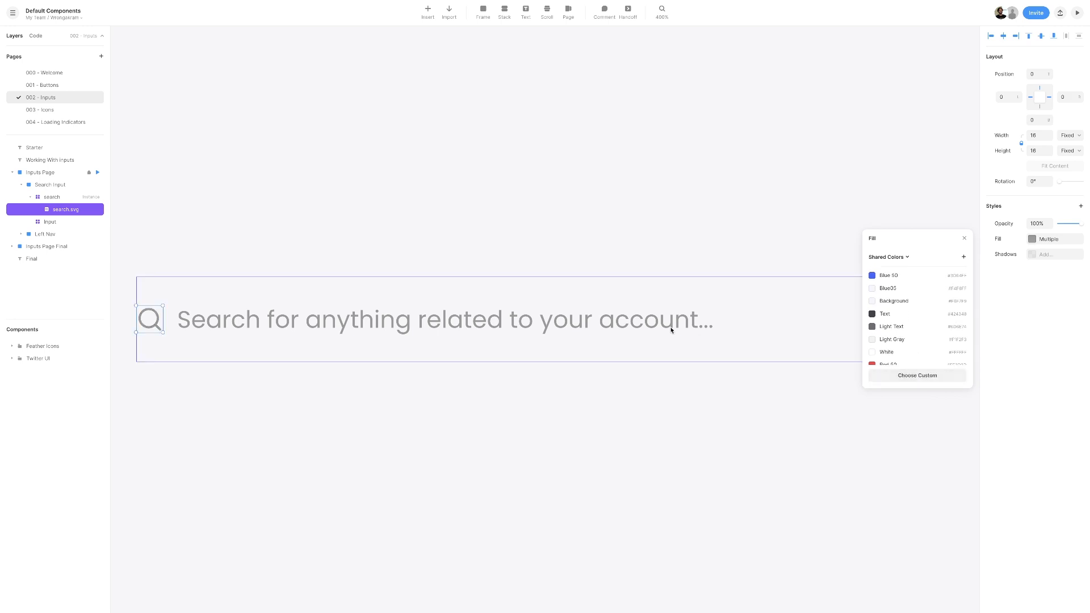
pyautogui.click(692, 258)
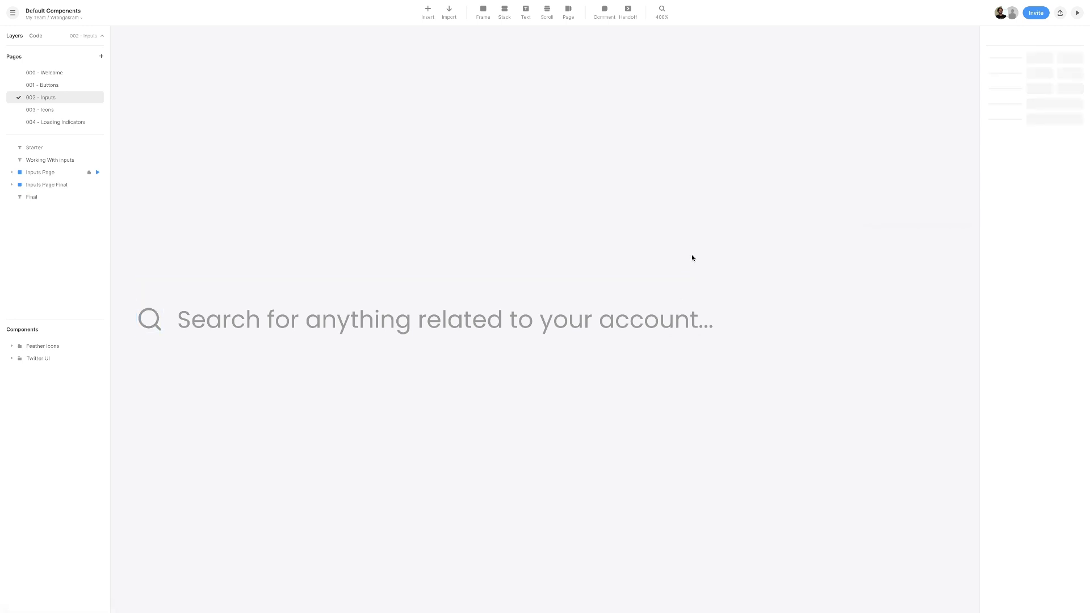
# Step: Preview the page in an enlarged window, test the search field with "Hello from input!", clear the text and close the preview
pyautogui.click(1077, 13)
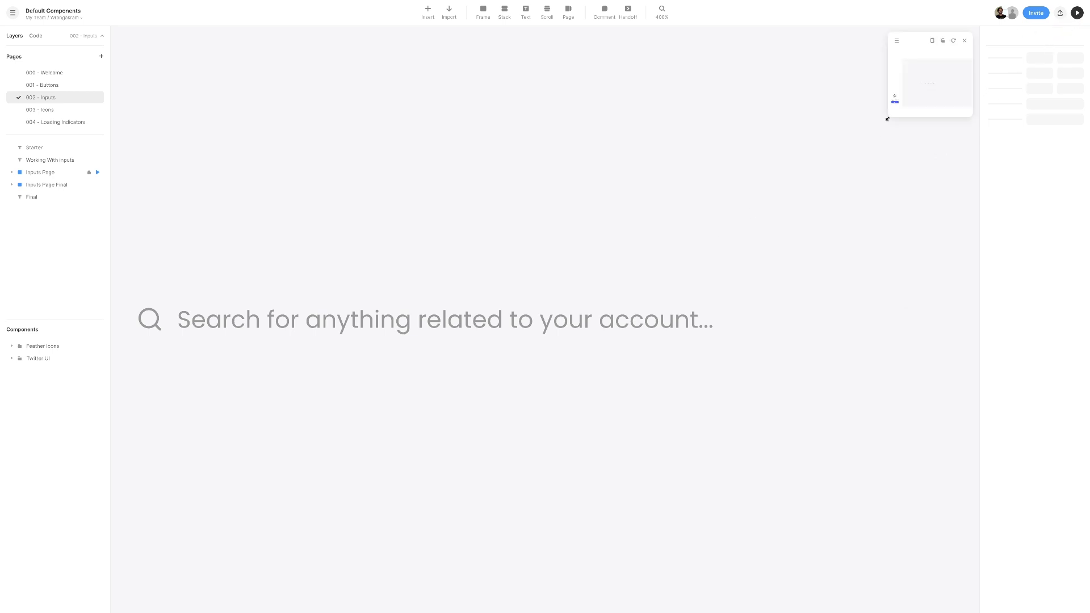
pyautogui.moveTo(888, 117); pyautogui.dragTo(187, 535)
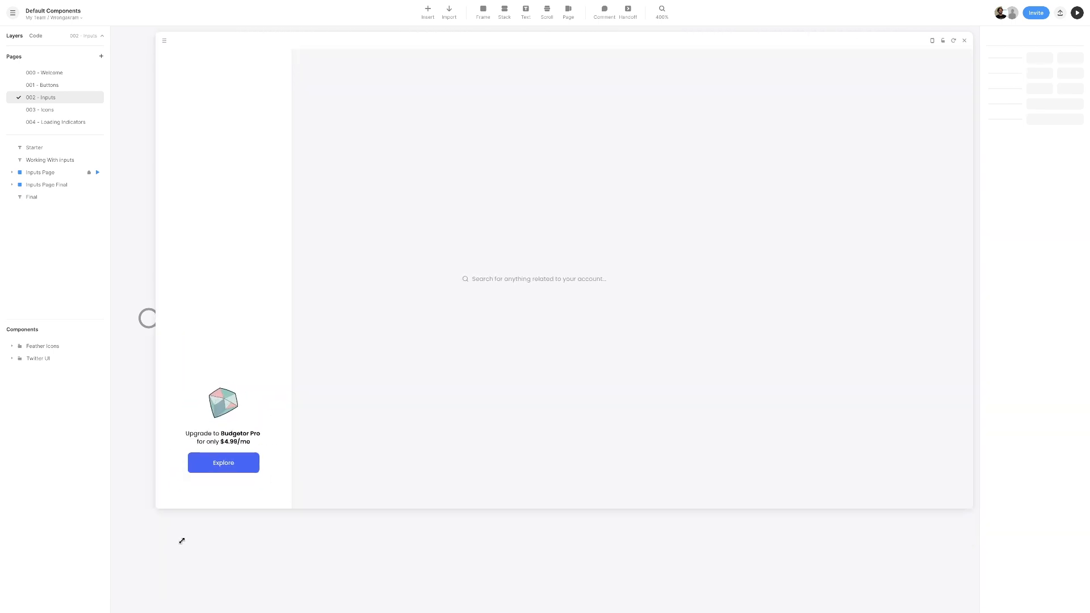
pyautogui.click(521, 281)
pyautogui.write('Hello from input!')
pyautogui.hotkey('ctrl', 'a')
pyautogui.press('BackSpace')
pyautogui.click(963, 41)
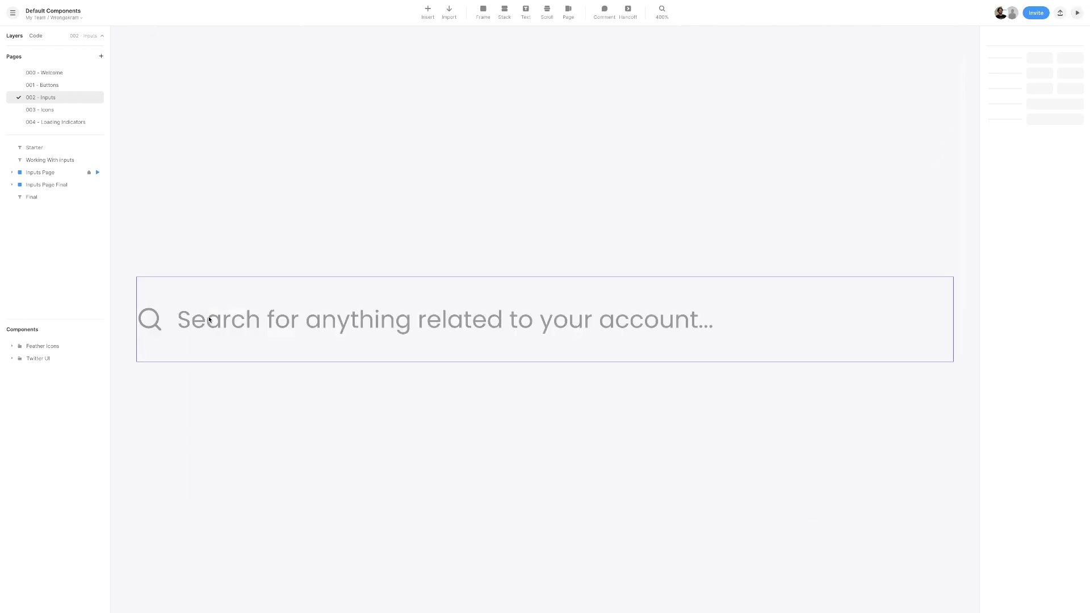
# Step: Move the Search Input frame near the upper left of the content area, about 435 from the page's left edge and 70 from its top
pyautogui.click(55, 184)
pyautogui.click(55, 173)
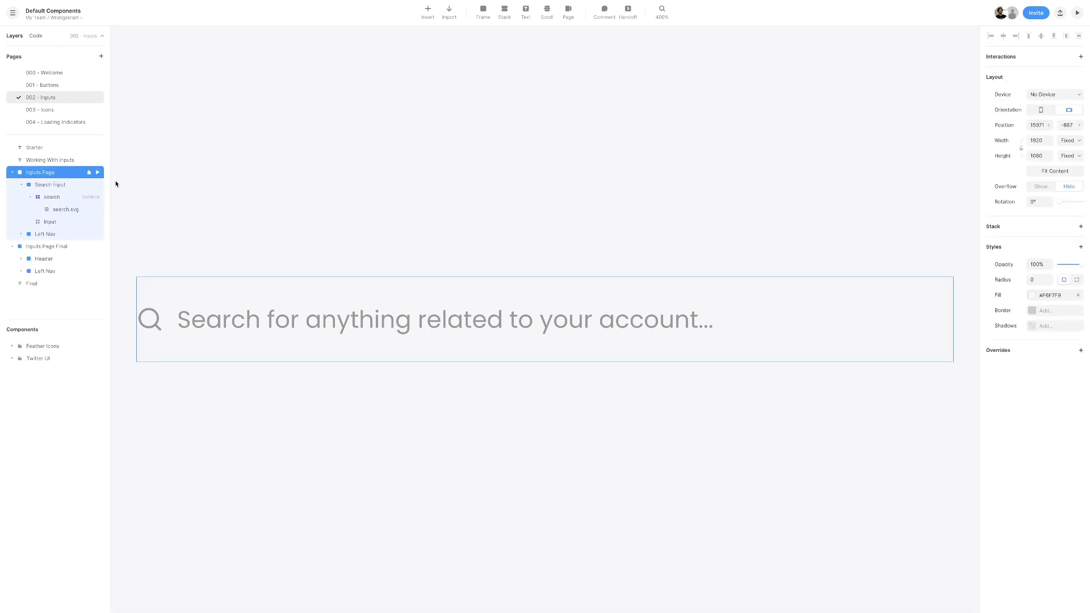
pyautogui.hotkey('ctrl', '2')
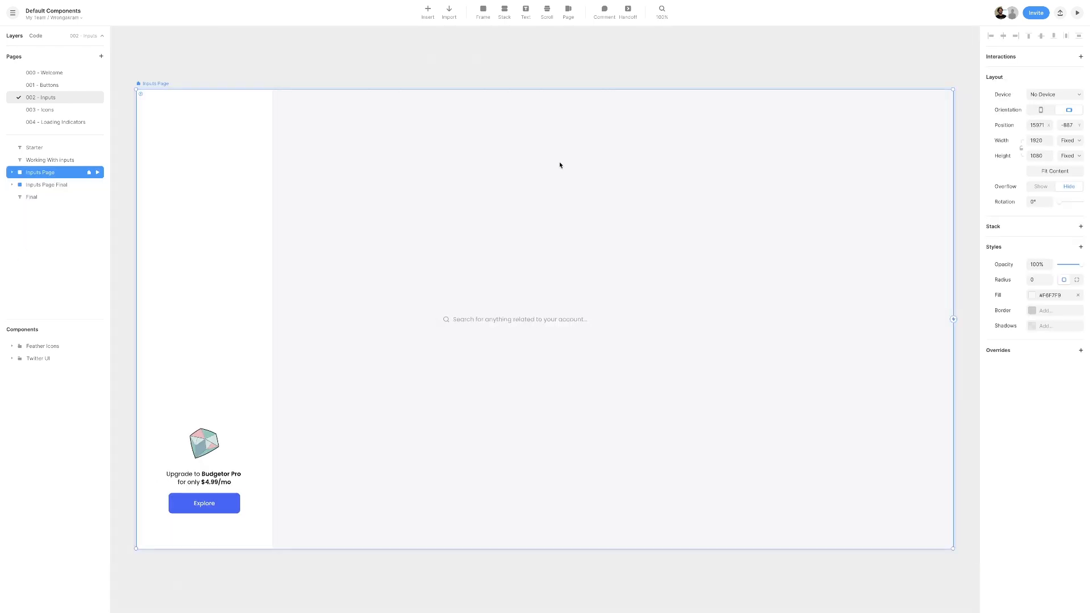
pyautogui.click(486, 326)
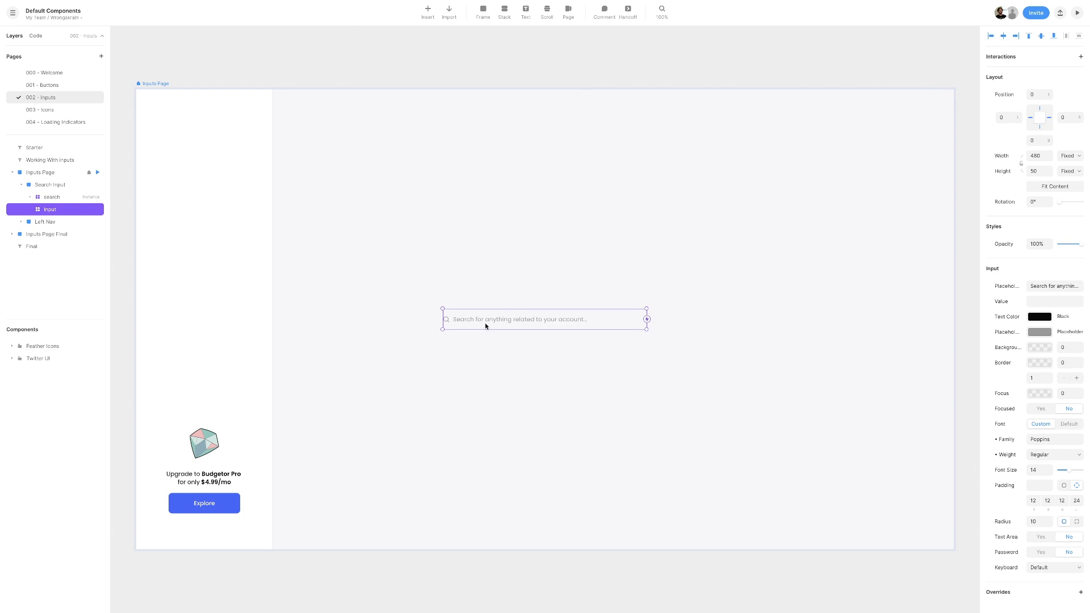
pyautogui.click(531, 316)
pyautogui.moveTo(531, 316); pyautogui.dragTo(409, 127)
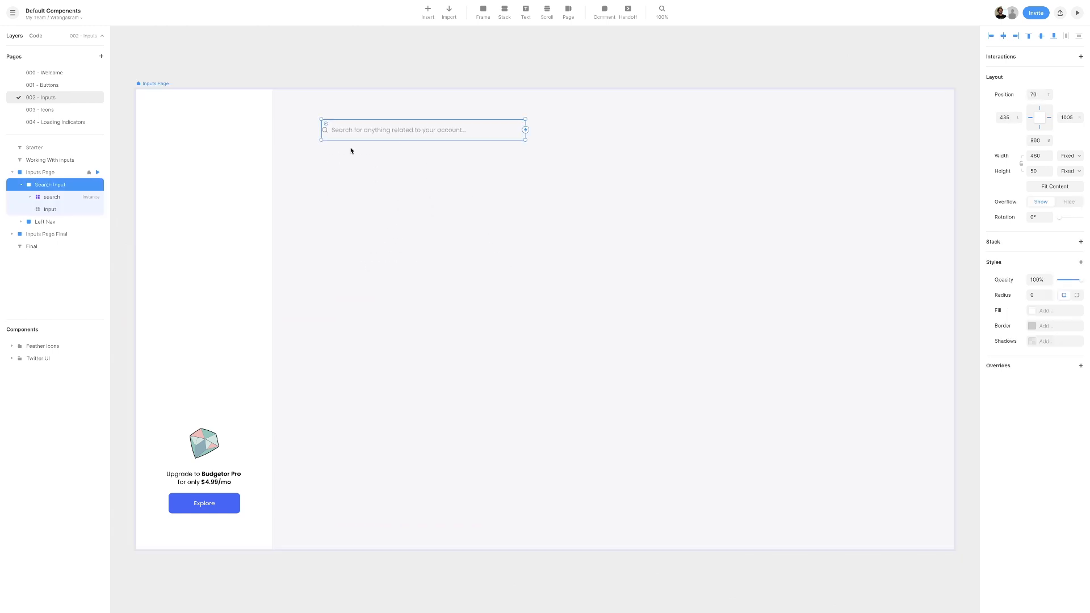
# Step: Nudge the Search Input frame to the right until it is 448 from the page's left edge, and check its distances
pyautogui.hotkey('shift', 'Right')
pyautogui.press('Right')
pyautogui.press('Right')
pyautogui.press('Right')
pyautogui.press('alt')
pyautogui.press('alt')
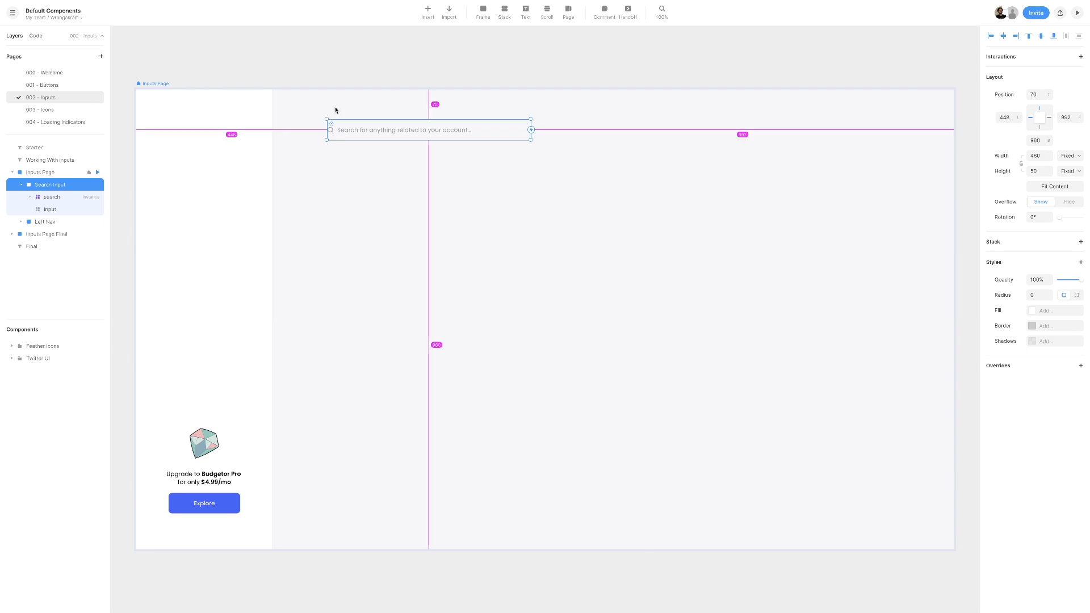
# Step: Set the Search Input frame's top position to 56 and check its spacing to the page and the left navigation
pyautogui.click(1038, 94)
pyautogui.write('56')
pyautogui.press('Return')
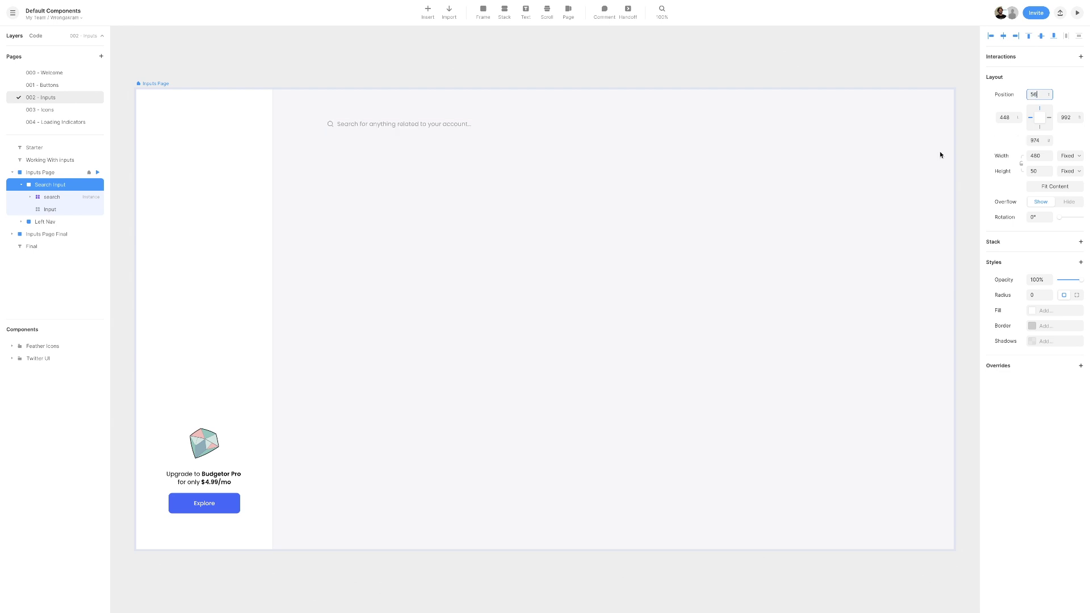
pyautogui.press('alt')
pyautogui.moveTo(165, 159)
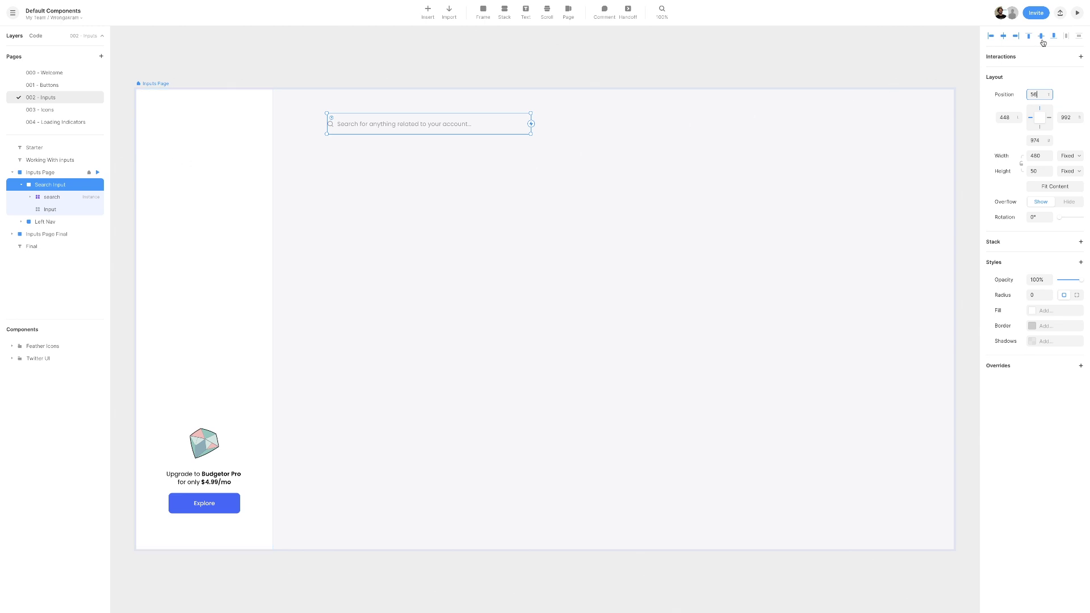
# Step: Preview the page, test the search field with "Typing...", clear the text and close the preview
pyautogui.click(1077, 16)
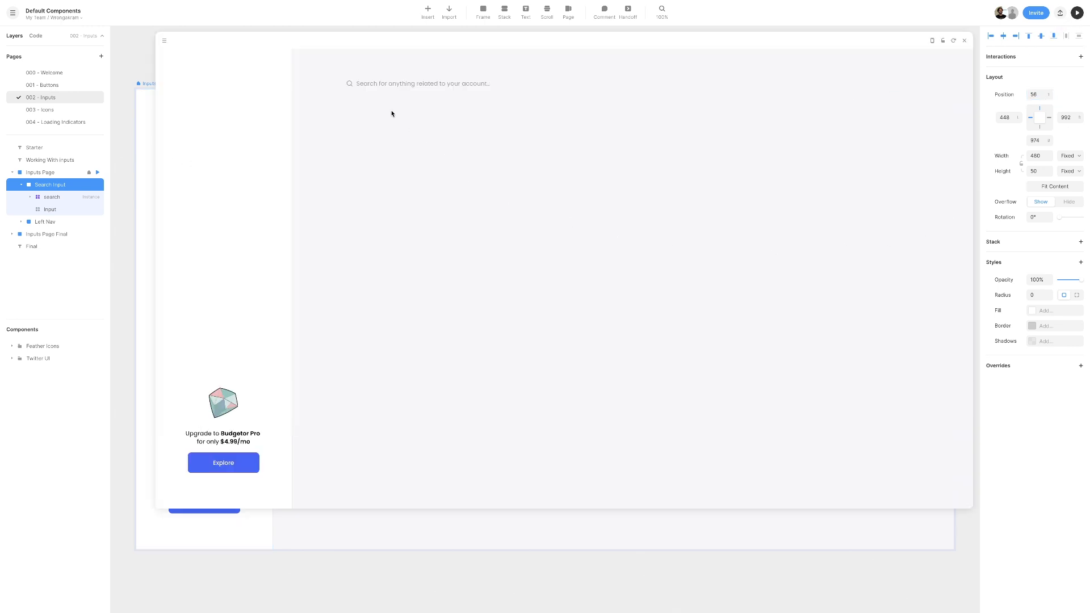
pyautogui.write('Typing...')
pyautogui.hotkey('ctrl', 'a')
pyautogui.press('BackSpace')
pyautogui.click(964, 40)
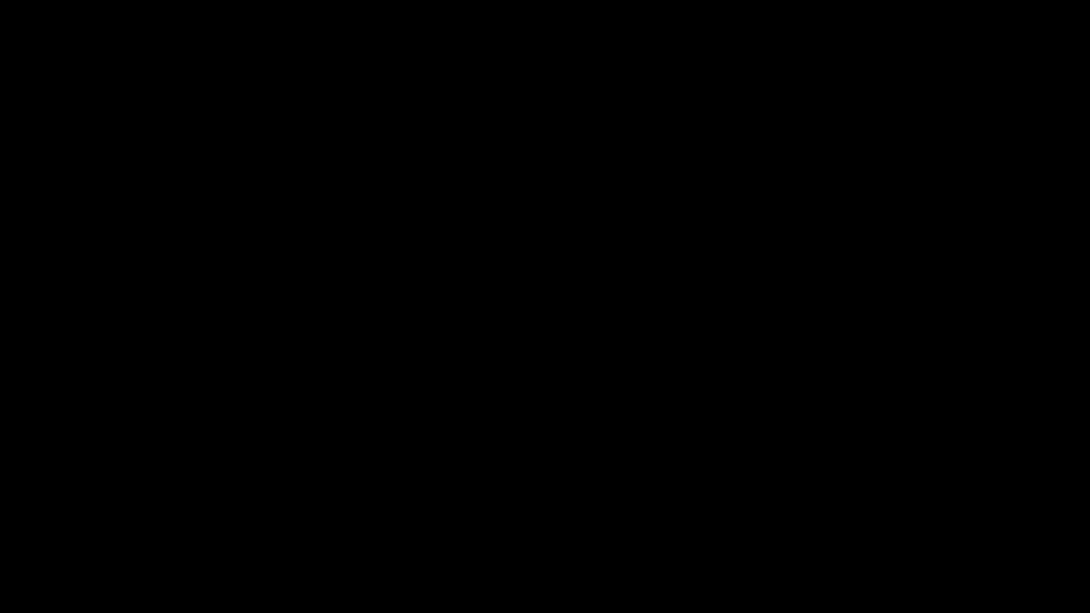